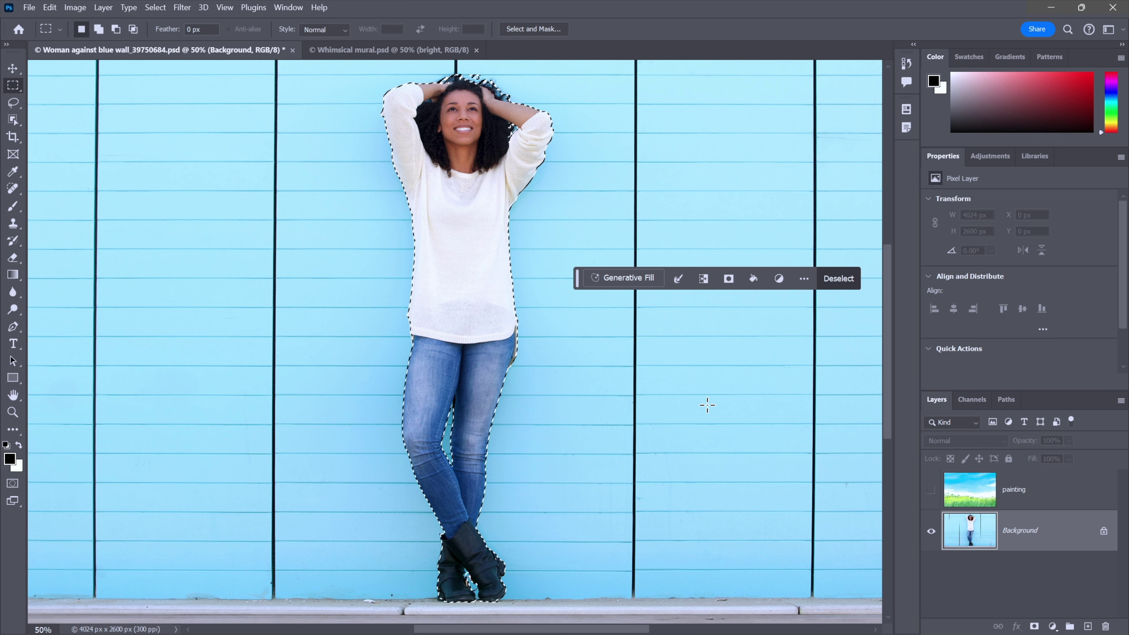
- Compare the photo with the finished composite in the Whimsical mural document, and return to the woman photo
key("ctrl+Tab")
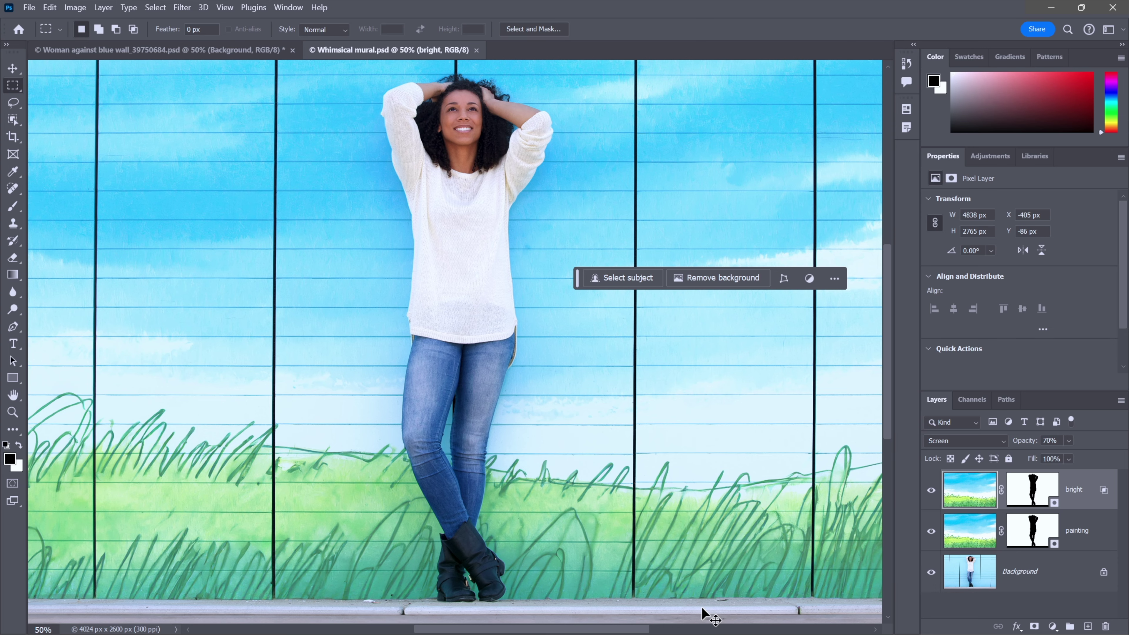
key("ctrl+Tab")
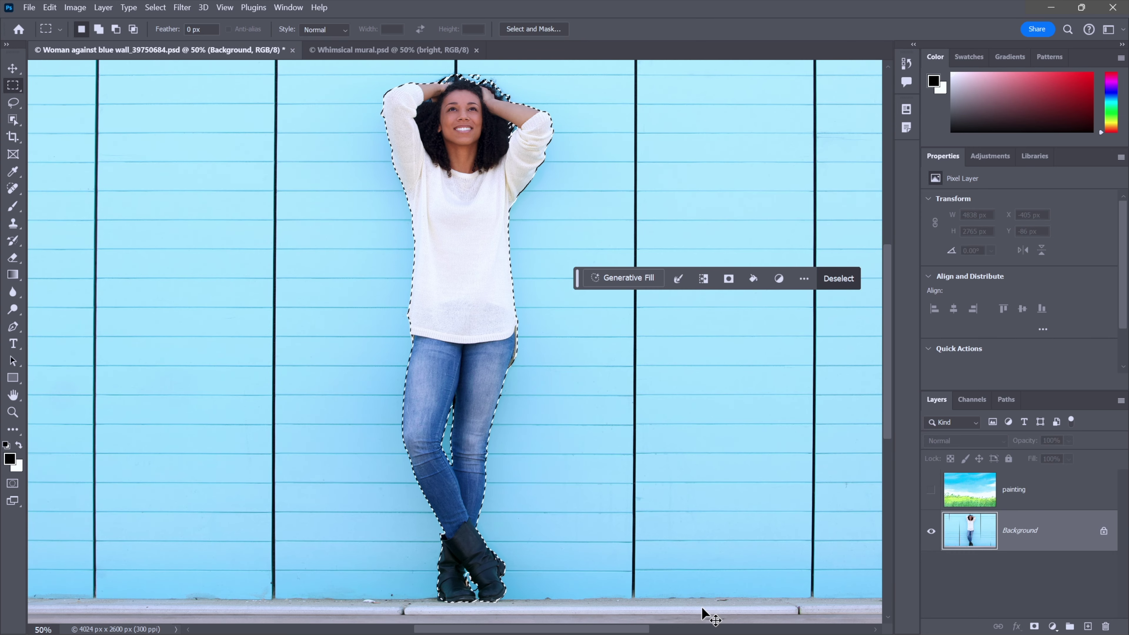
- Add the full-width concrete ledge beneath the woman to the existing selection with the Object Selection tool
key("ctrl+minus")
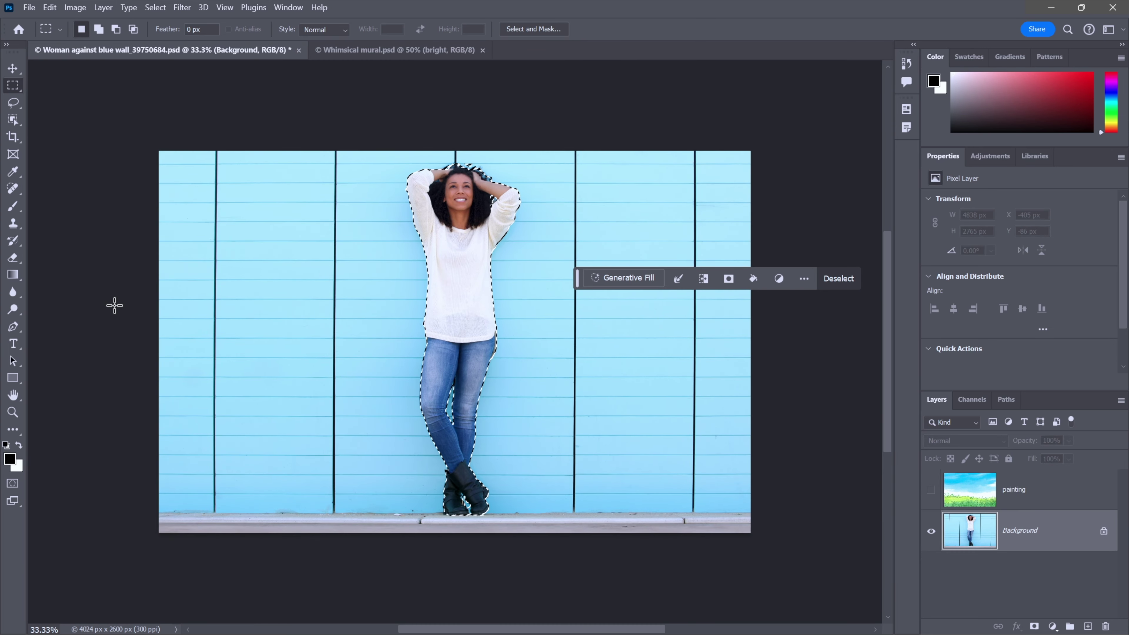
left_click(13, 118)
right_click(13, 118)
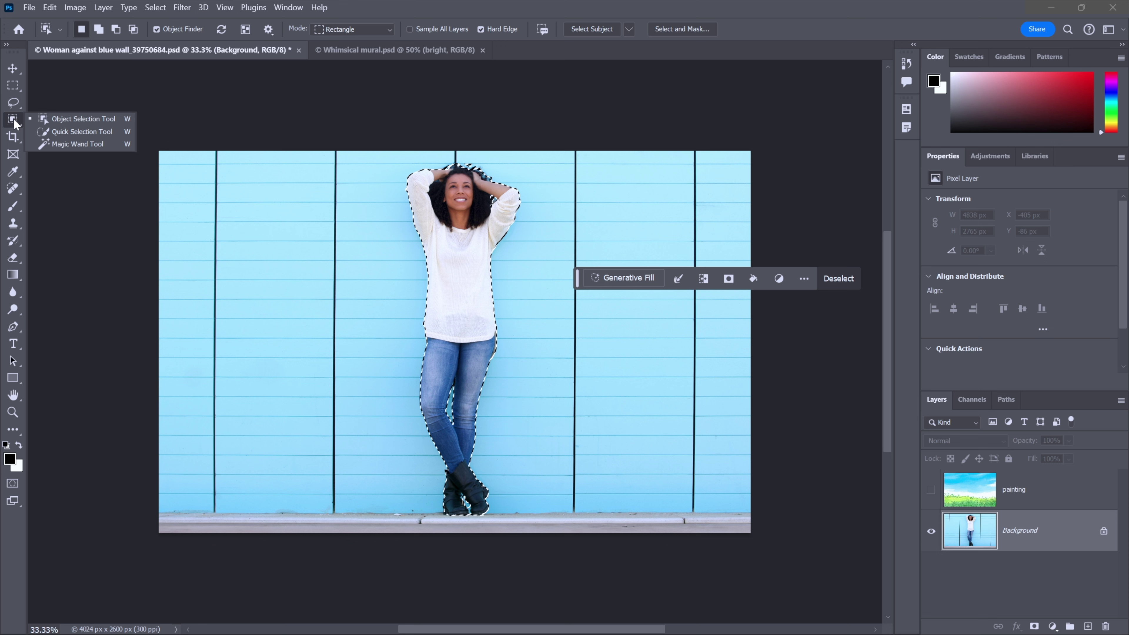
left_click(61, 118)
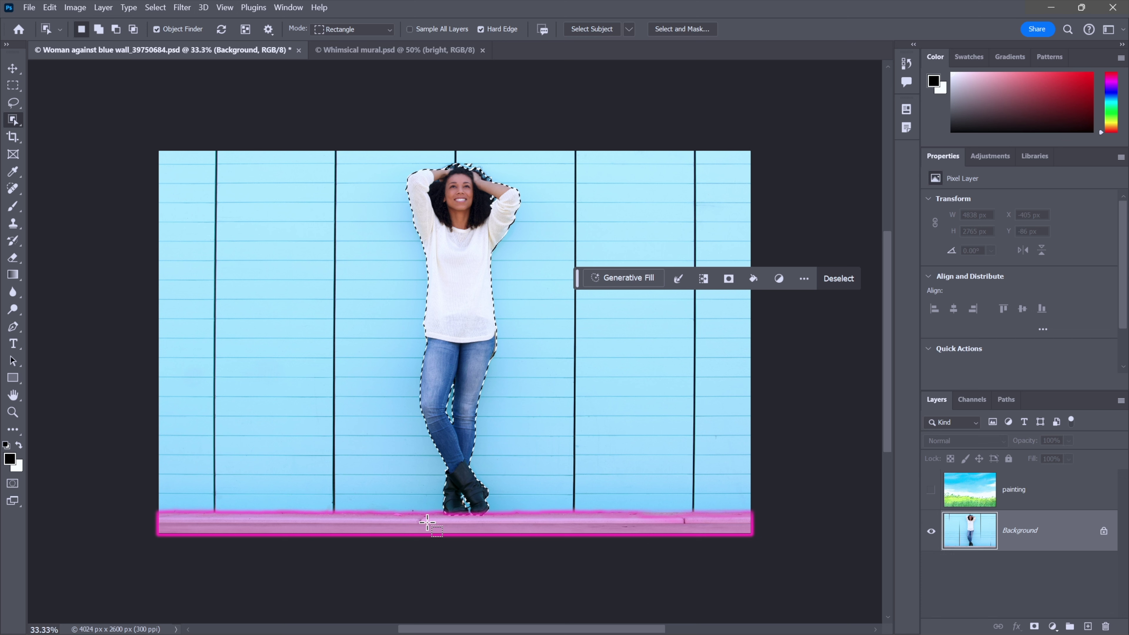
key("shift")
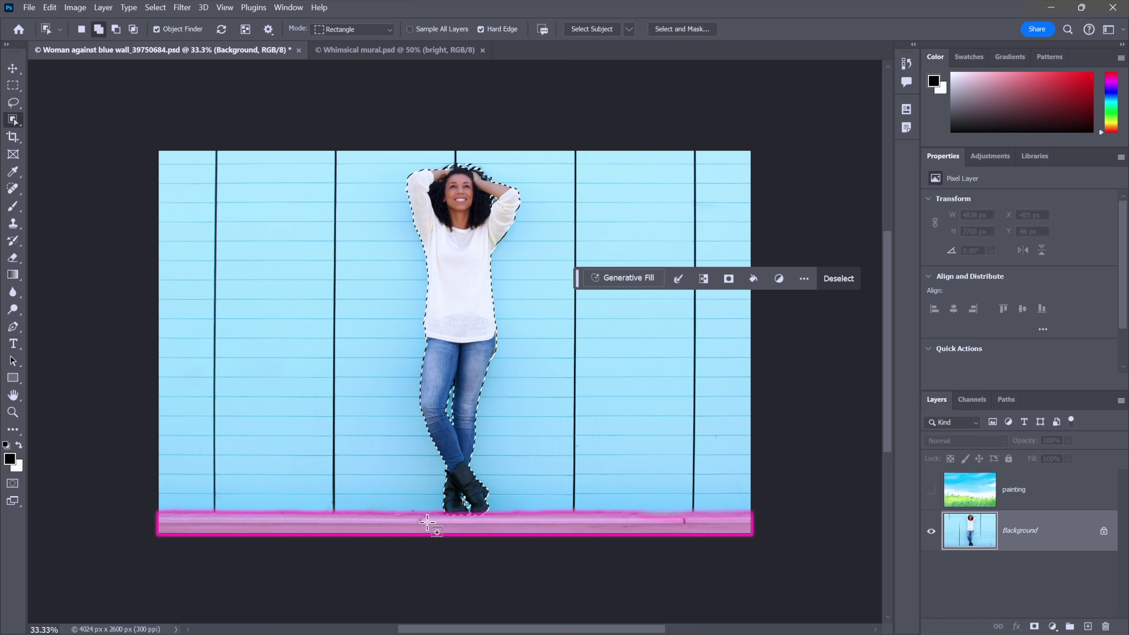
left_click(428, 522, "shift")
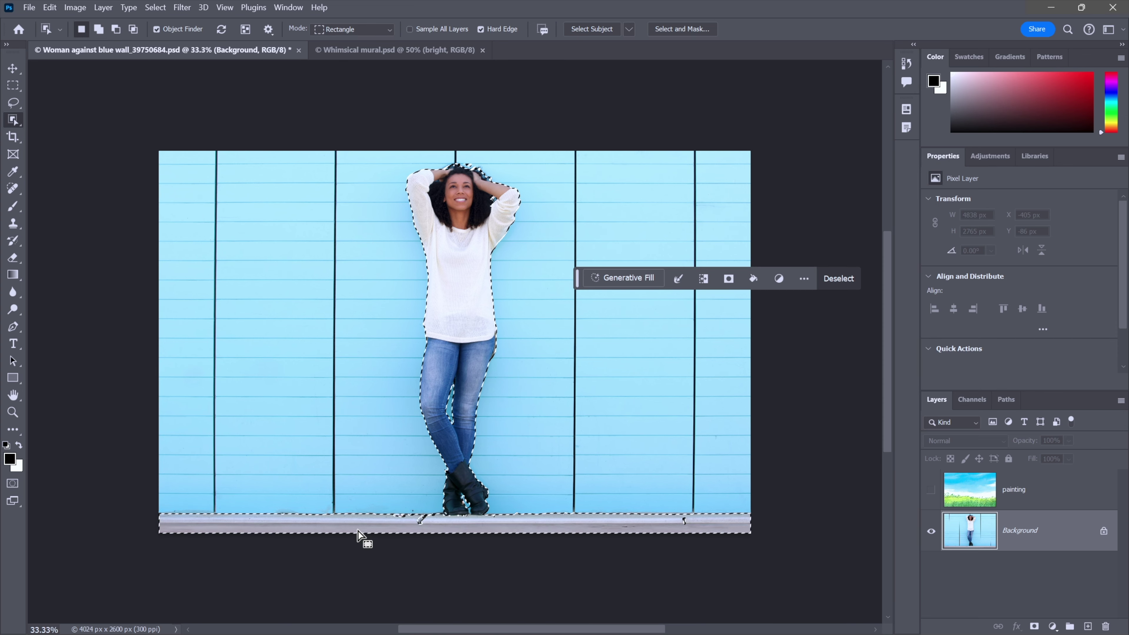
- Enclose the missed specks and crack in the ledge near the boots with an Object Selection rectangle that adds to the selection
left_click_drag(418, 528, 424, 523)
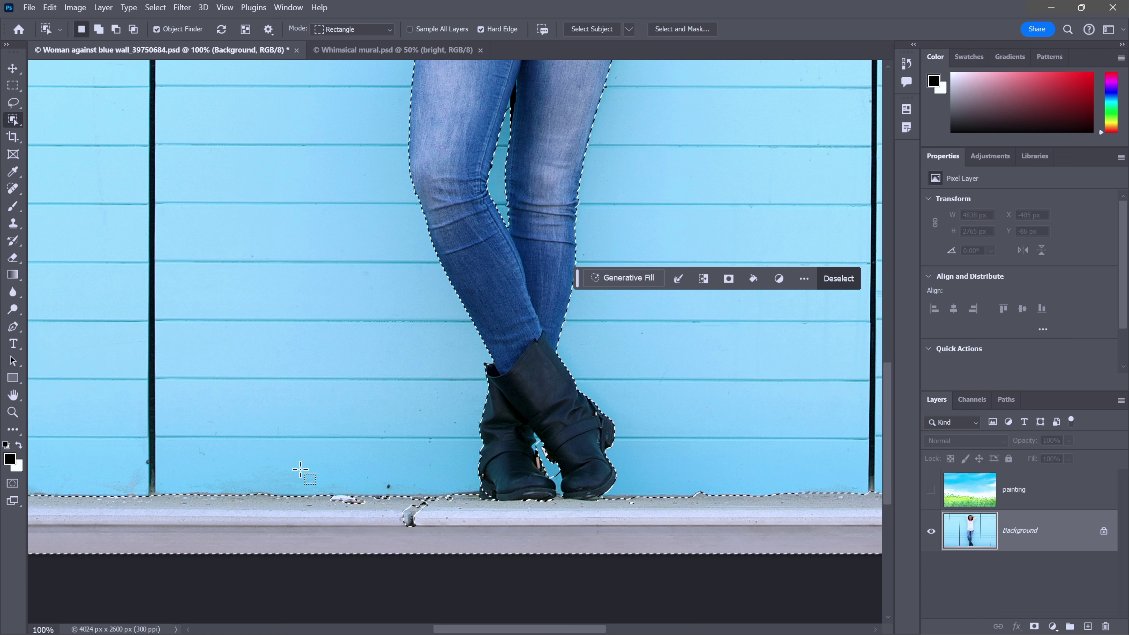
key("shift")
left_click_drag(319, 486, 467, 536)
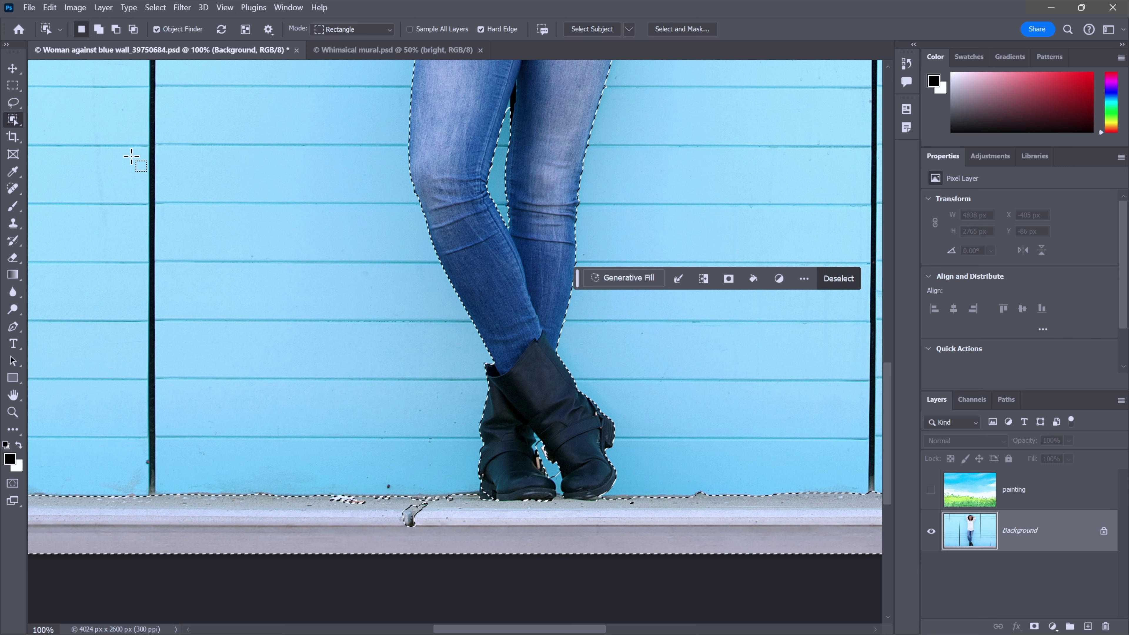
- Add the remaining missed spots in the ledge and its upper edge beside the boot heel with the Quick Selection tool
right_click(14, 120)
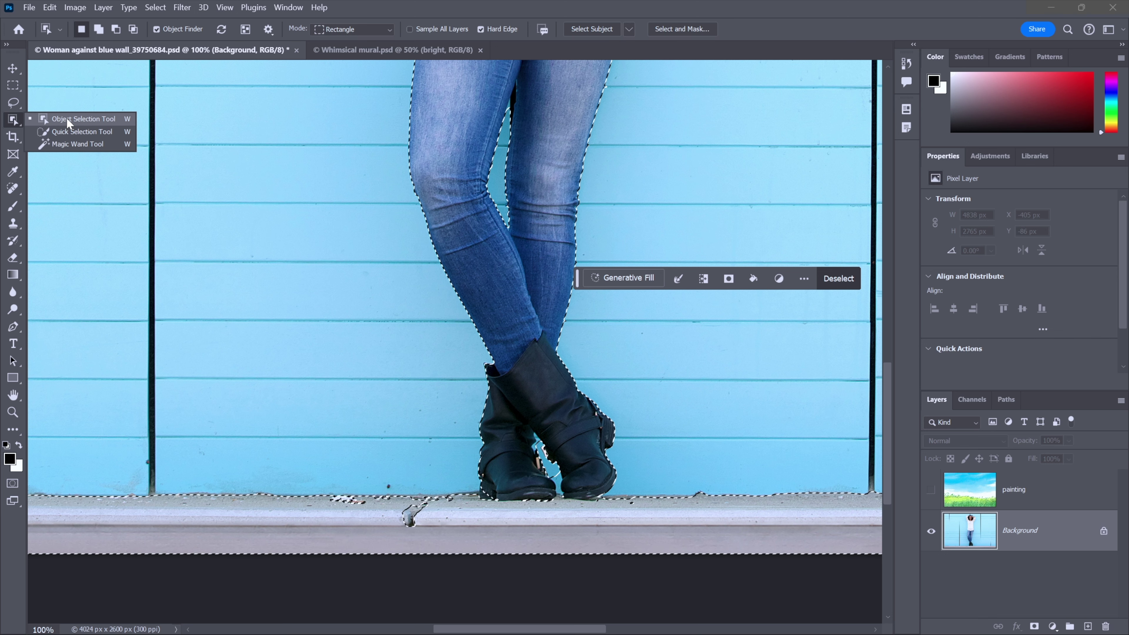
left_click(68, 132)
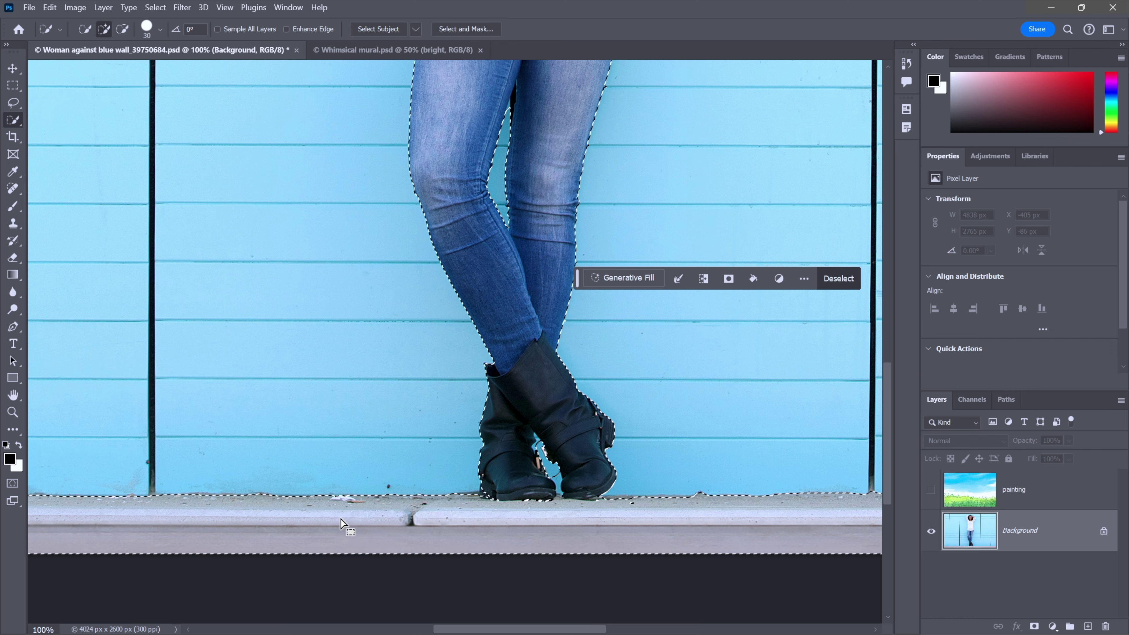
scroll(340, 516, "left", 5)
left_click_drag(313, 504, 210, 488)
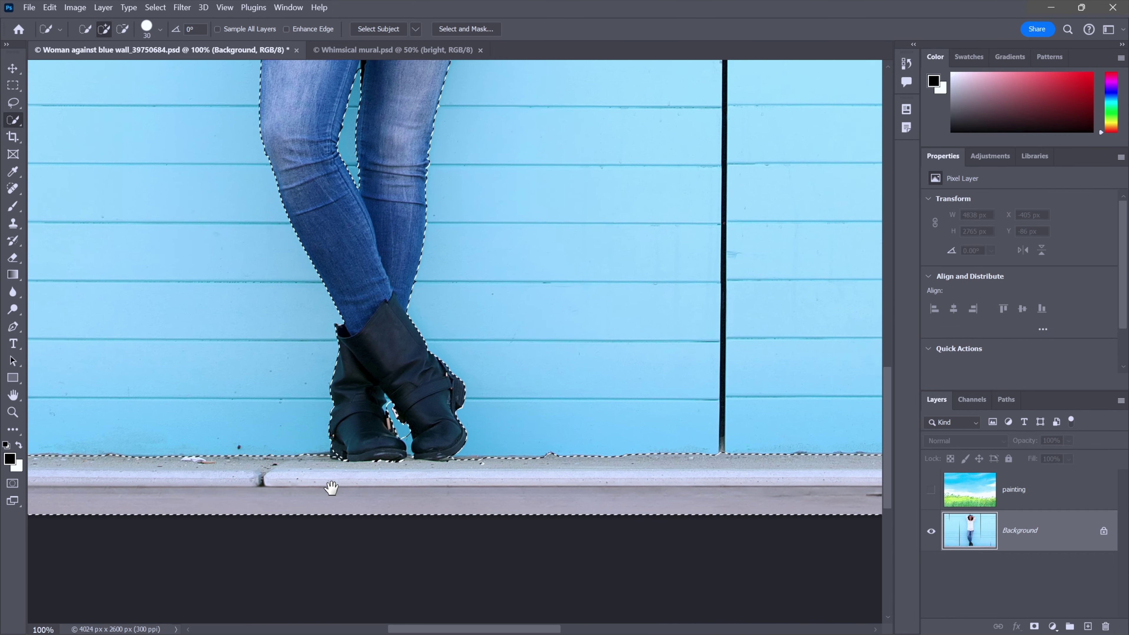
left_click(336, 460, "ctrl")
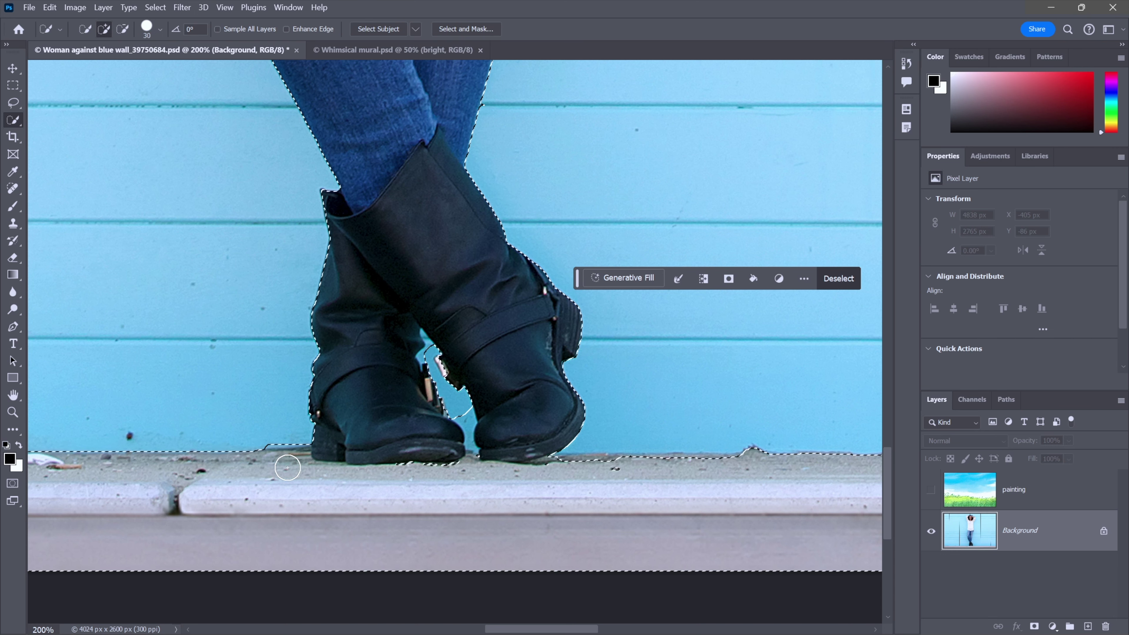
left_click(287, 467)
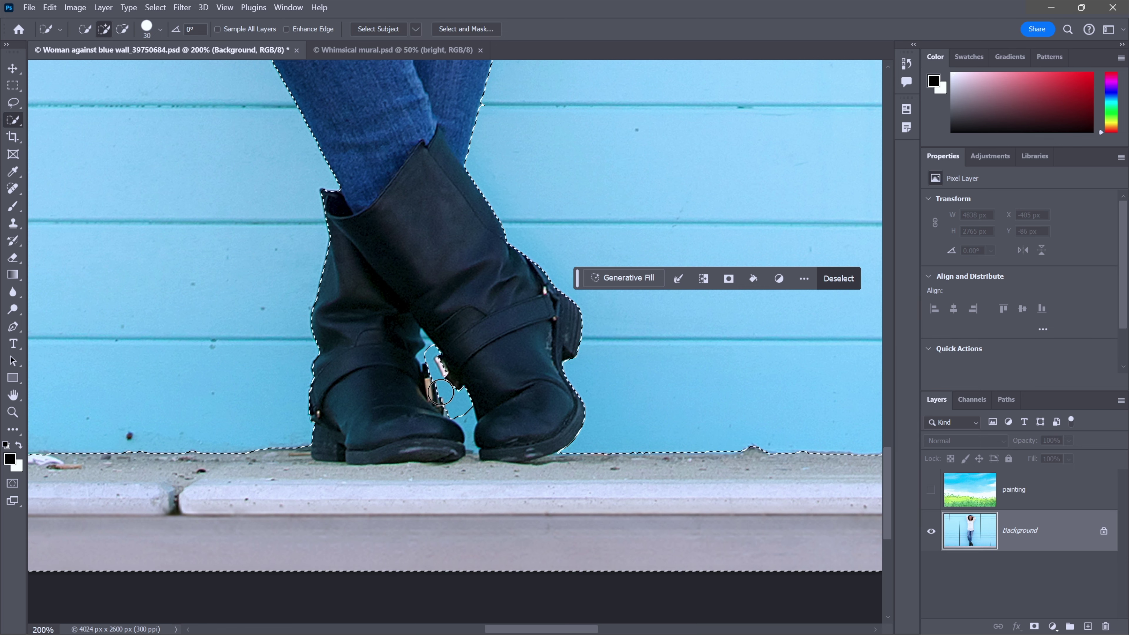
- Extend the selection to the missed strip along the ledge's upper edge, beyond the vertical wall seam beside the boots
left_click_drag(637, 436, 219, 421)
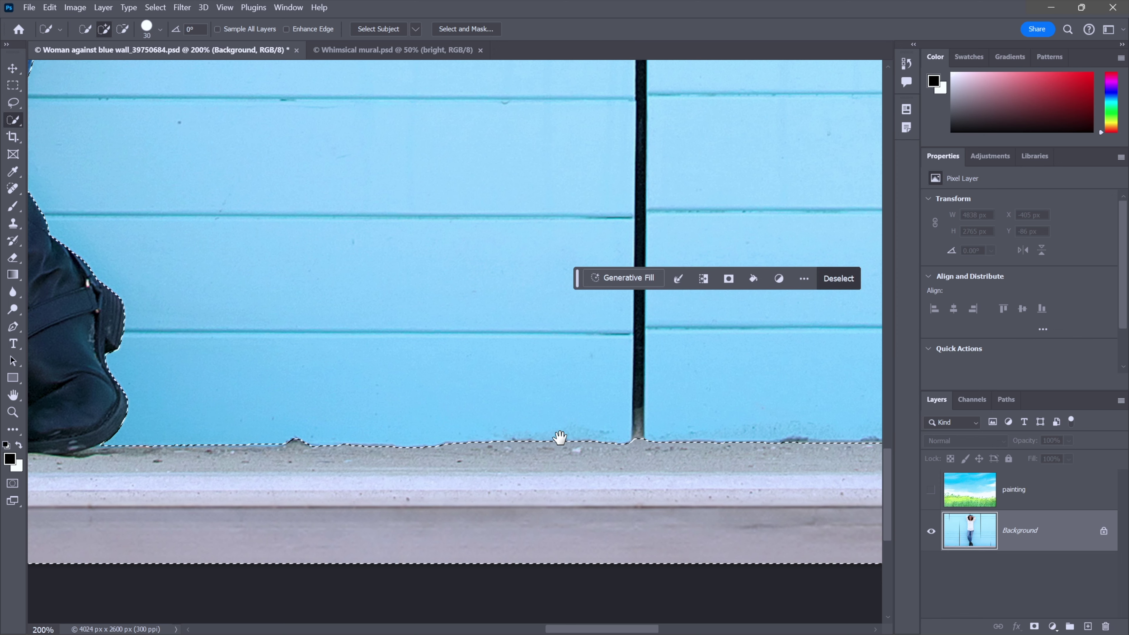
left_click_drag(642, 440, 252, 413)
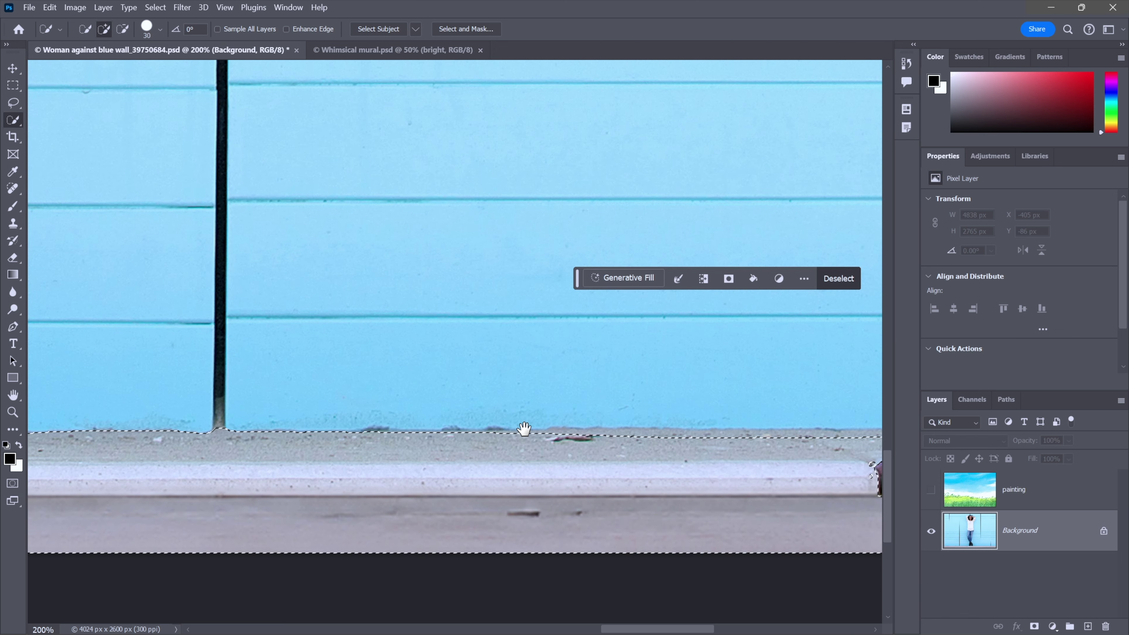
mouse_move(524, 428)
left_mouse_down()
mouse_move(239, 434)
mouse_move(549, 457)
mouse_move(580, 471)
mouse_move(590, 491)
mouse_move(581, 503)
mouse_move(540, 474)
mouse_move(467, 489)
mouse_move(219, 484)
mouse_move(470, 479)
mouse_move(179, 452)
mouse_move(412, 466)
mouse_move(329, 470)
mouse_move(524, 445)
left_mouse_up()
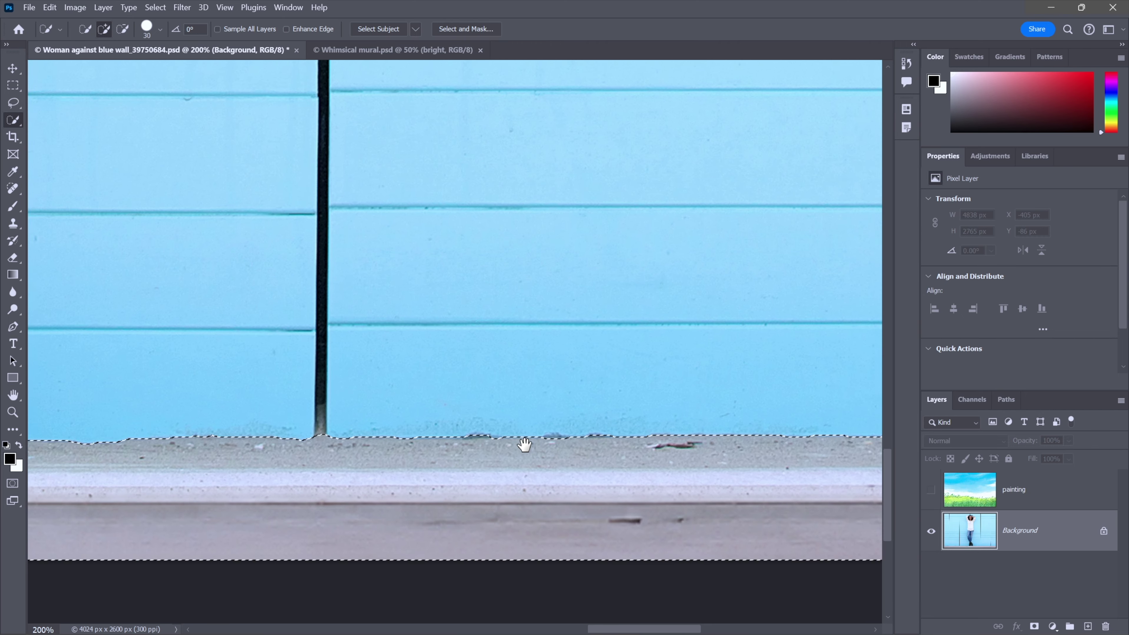
left_click_drag(202, 461, 584, 428)
left_click_drag(305, 429, 538, 442)
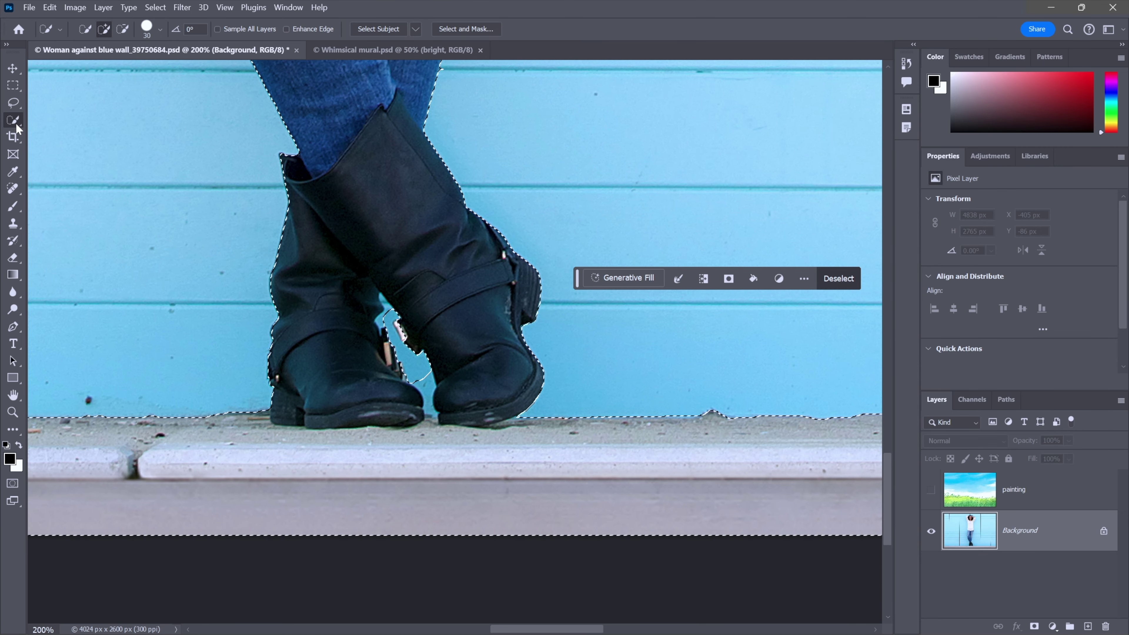
- Subtract the wall gap between the boots with an Object Selection rectangle about 123 by 182 px, and check the Object Subtract option
right_click(15, 125)
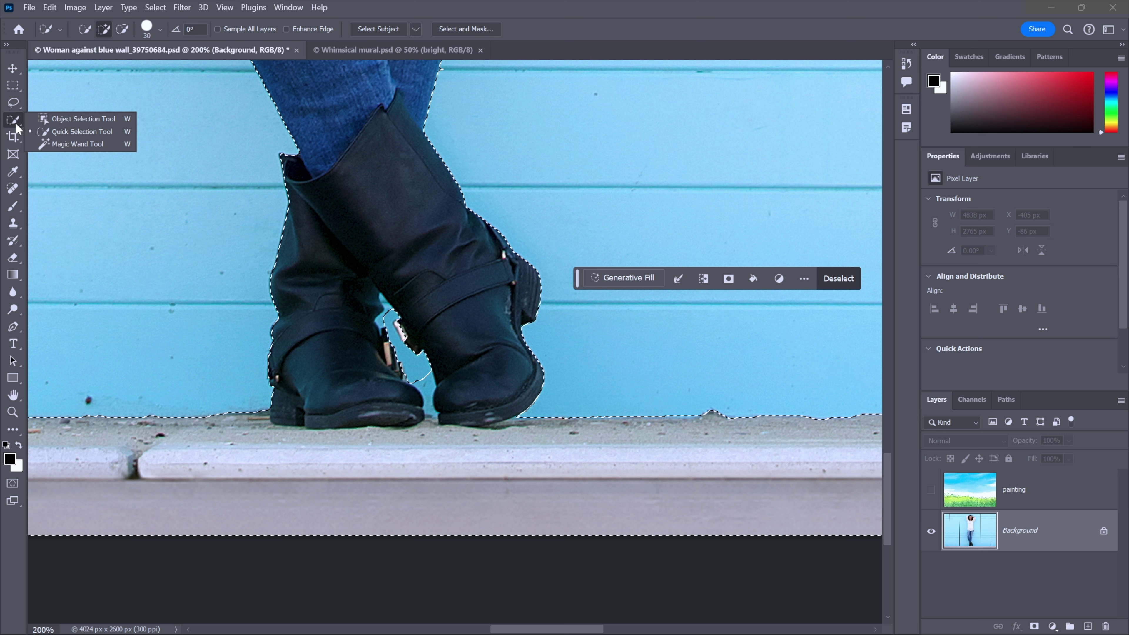
left_click(61, 124)
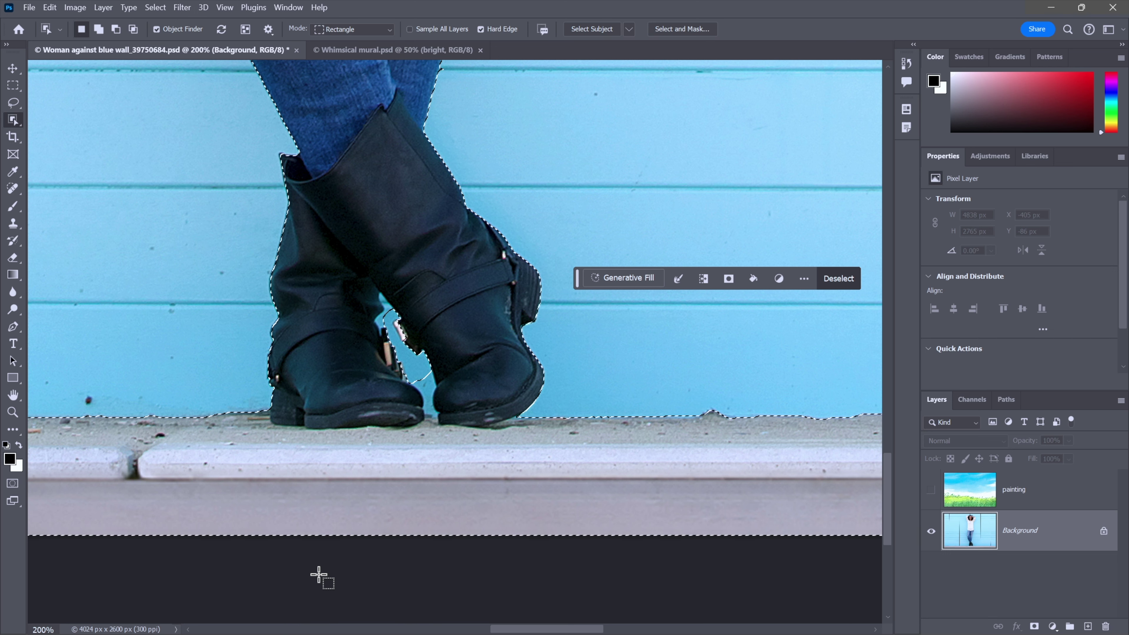
key("alt")
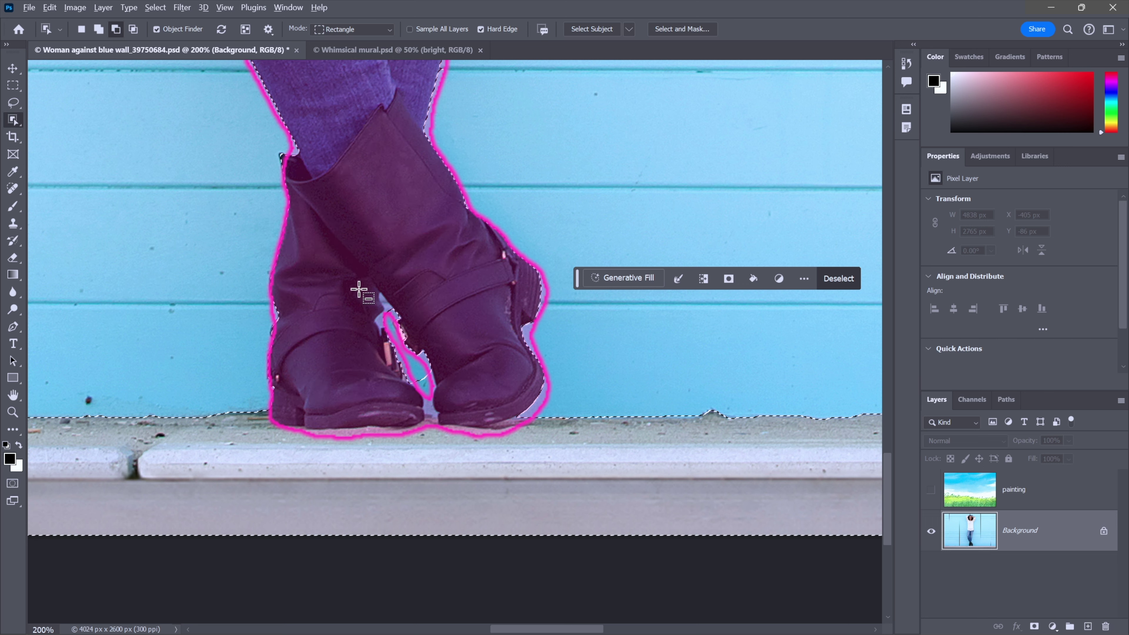
left_click_drag(359, 277, 419, 346)
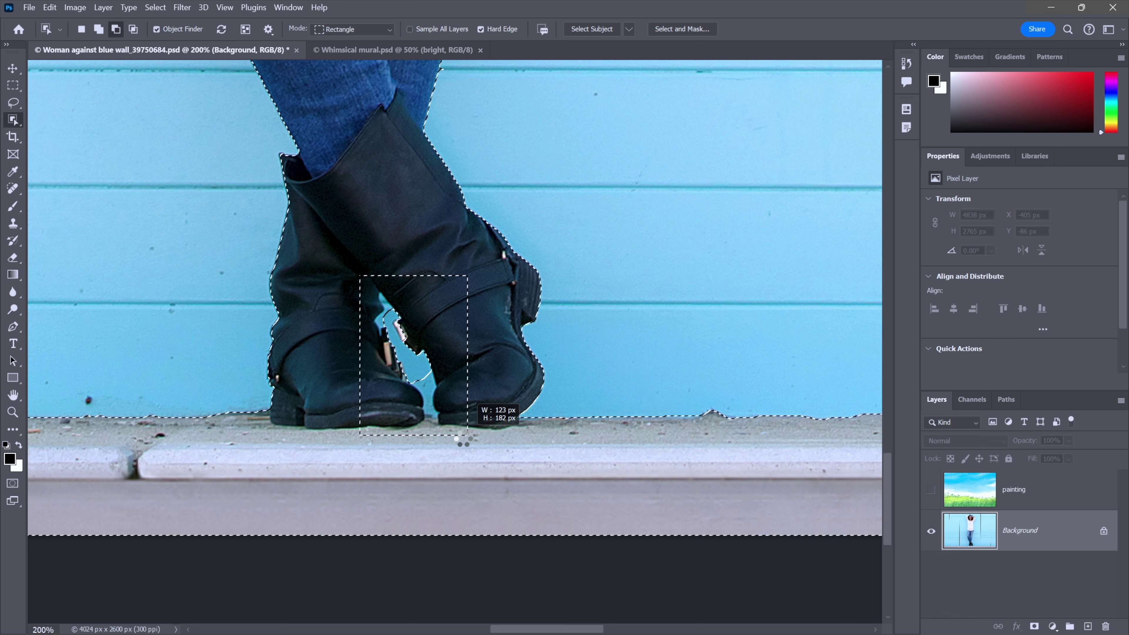
left_click_drag(466, 435, 467, 434)
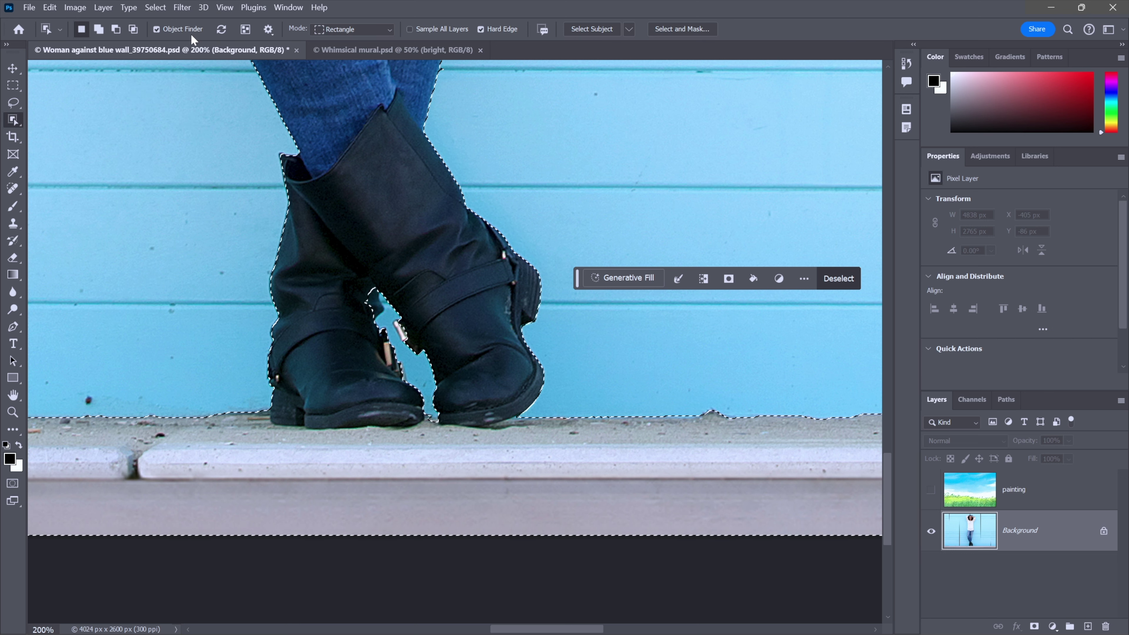
left_click(268, 31)
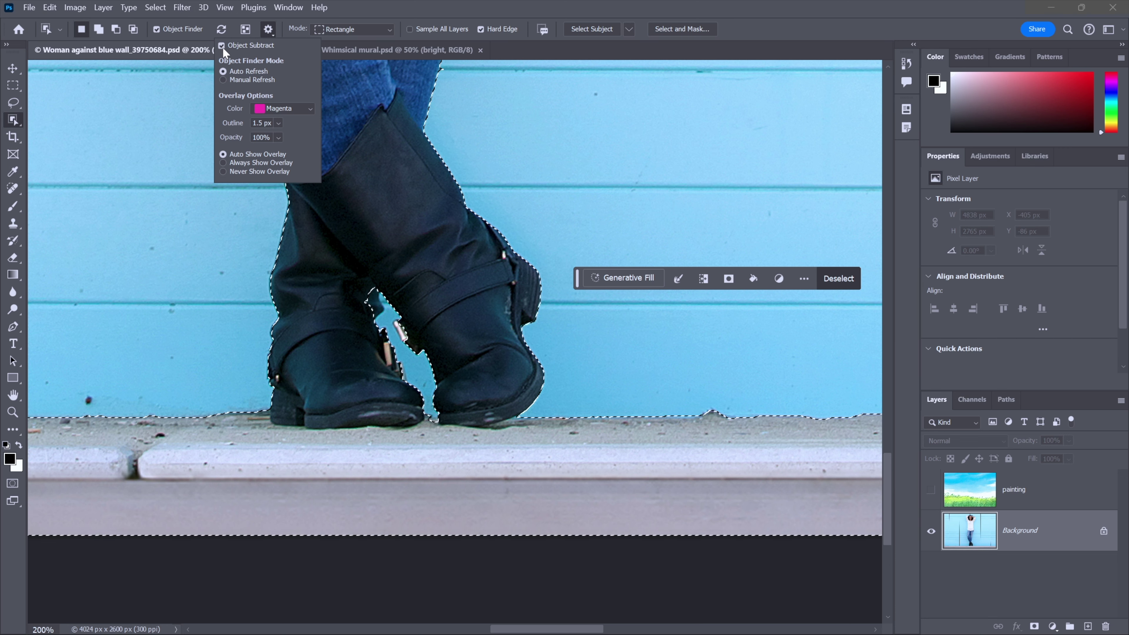
left_click(269, 30)
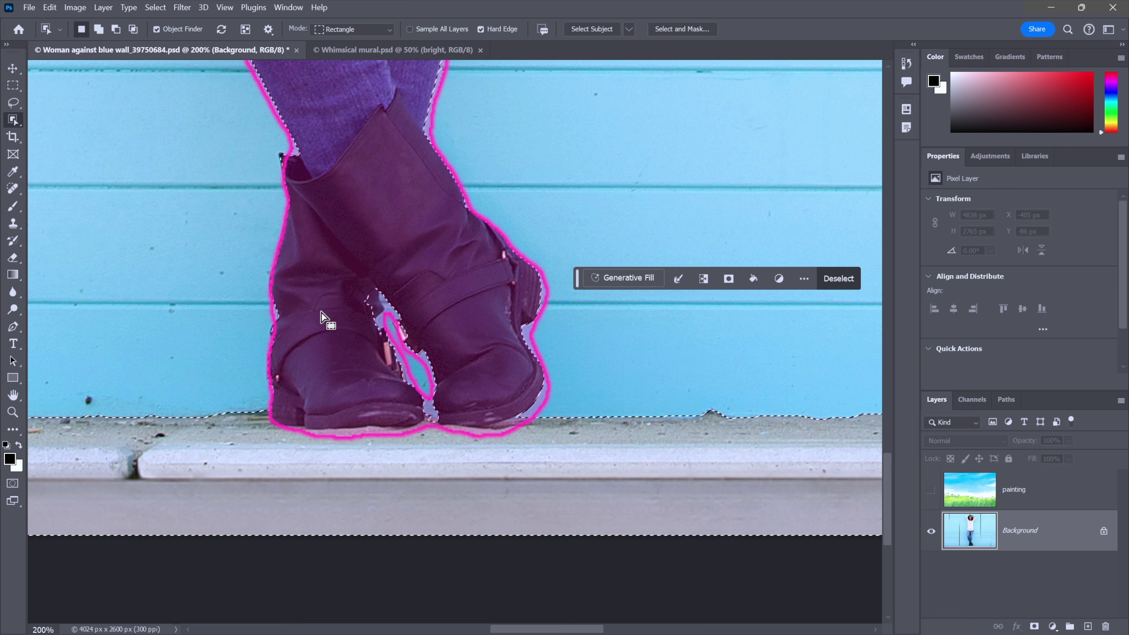
- Switch to the Quick Selection tool for the gap between the boots and reduce its brush size to 9
left_click(400, 340, "ctrl")
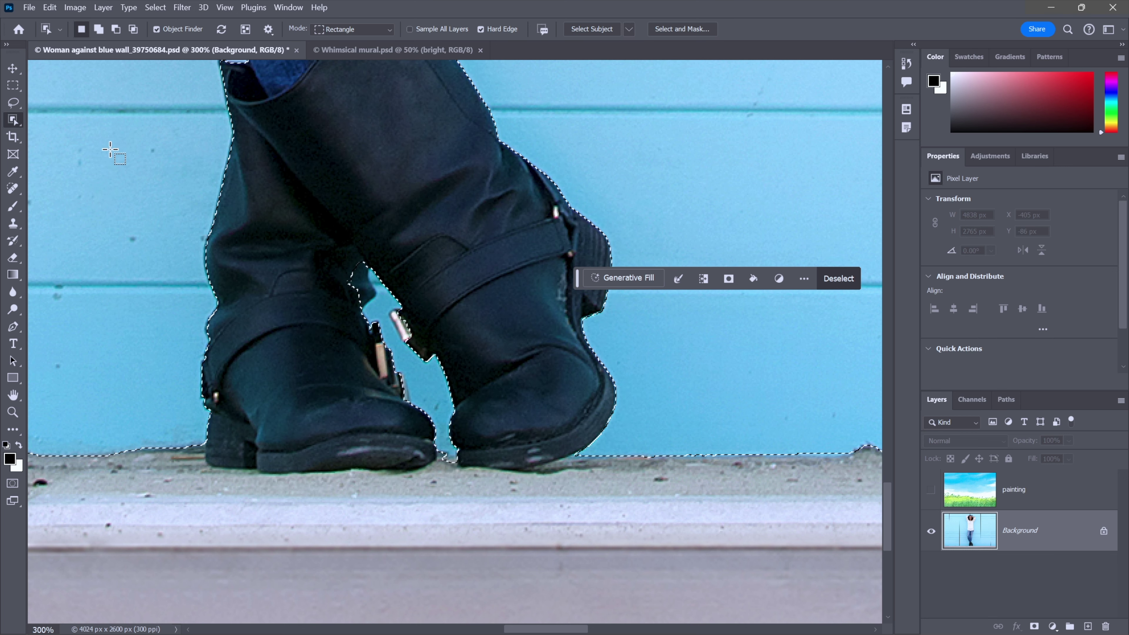
right_click(17, 120)
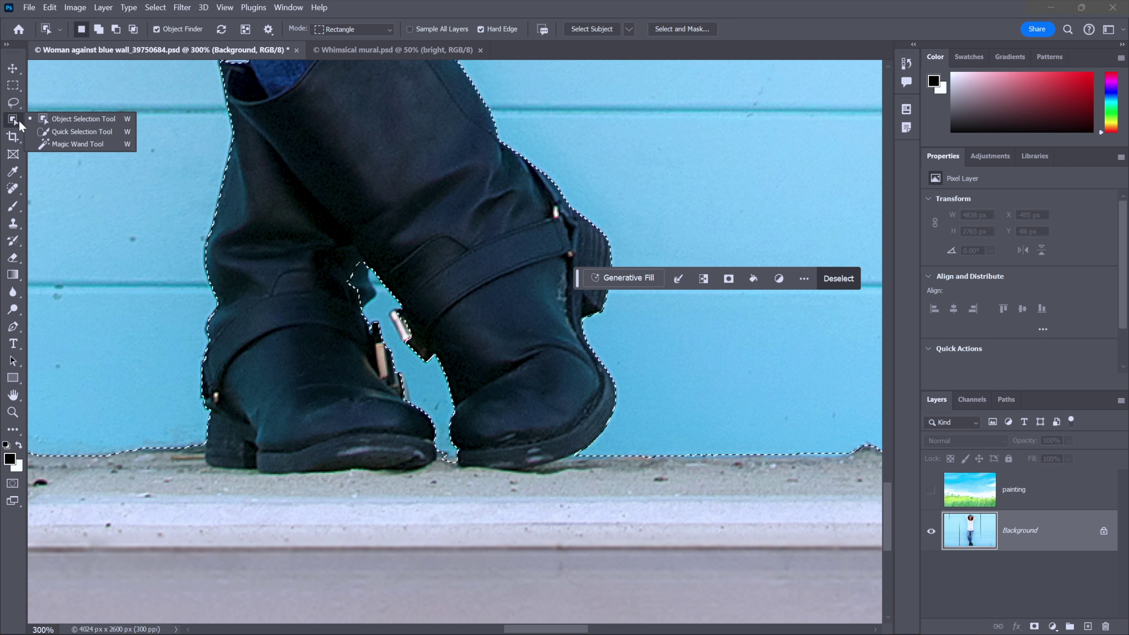
left_click(76, 130)
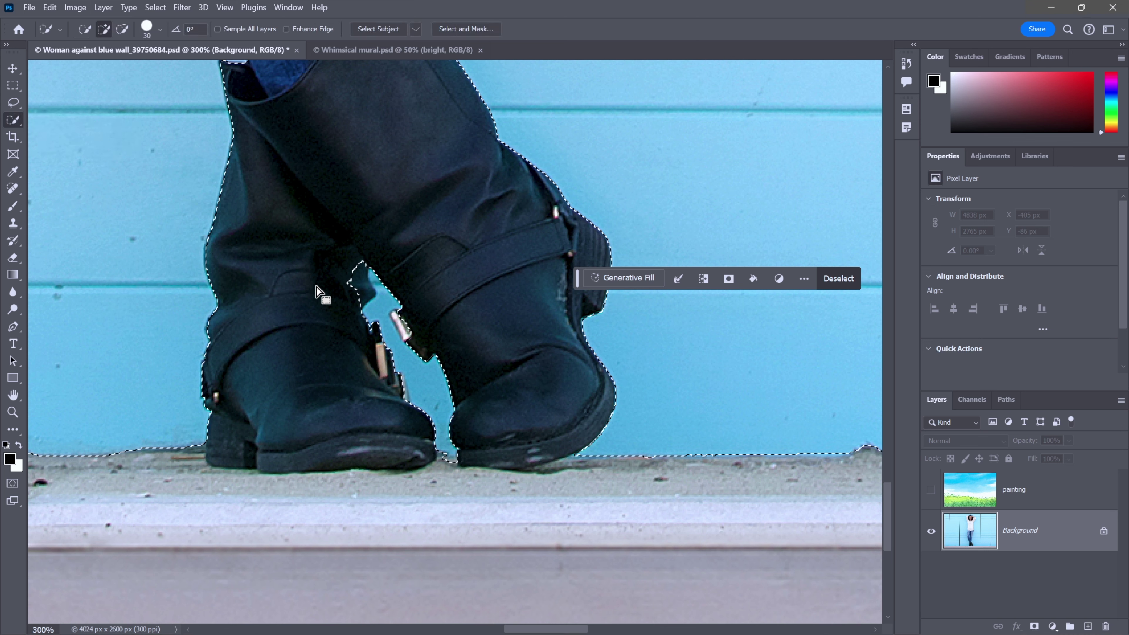
key("bracketleft")
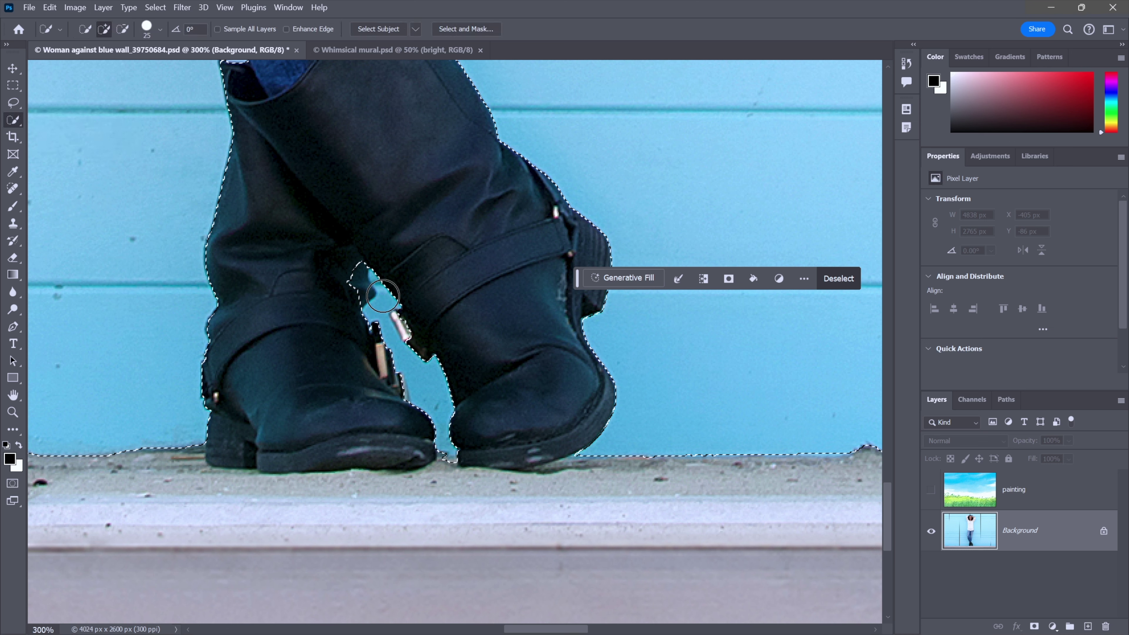
key("bracketleft")
key("bracketleft")
key("bracketleft")
key("bracketleft")
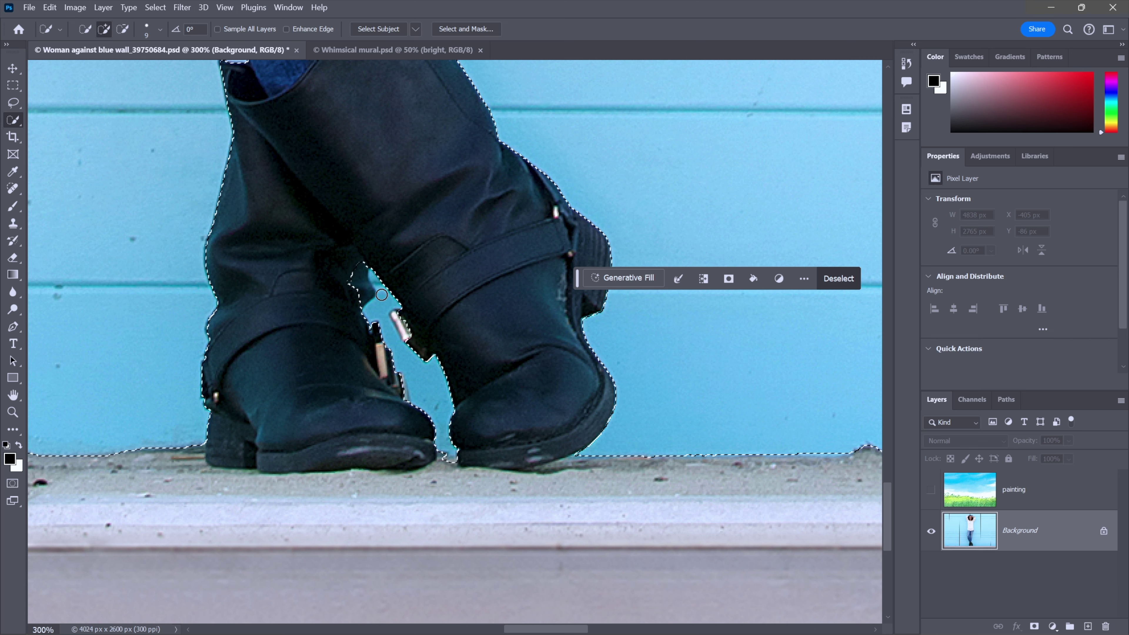
- Refine the selection edge between the boots by trying to subtract around the gap and adding the missed inner boot heel
key("alt")
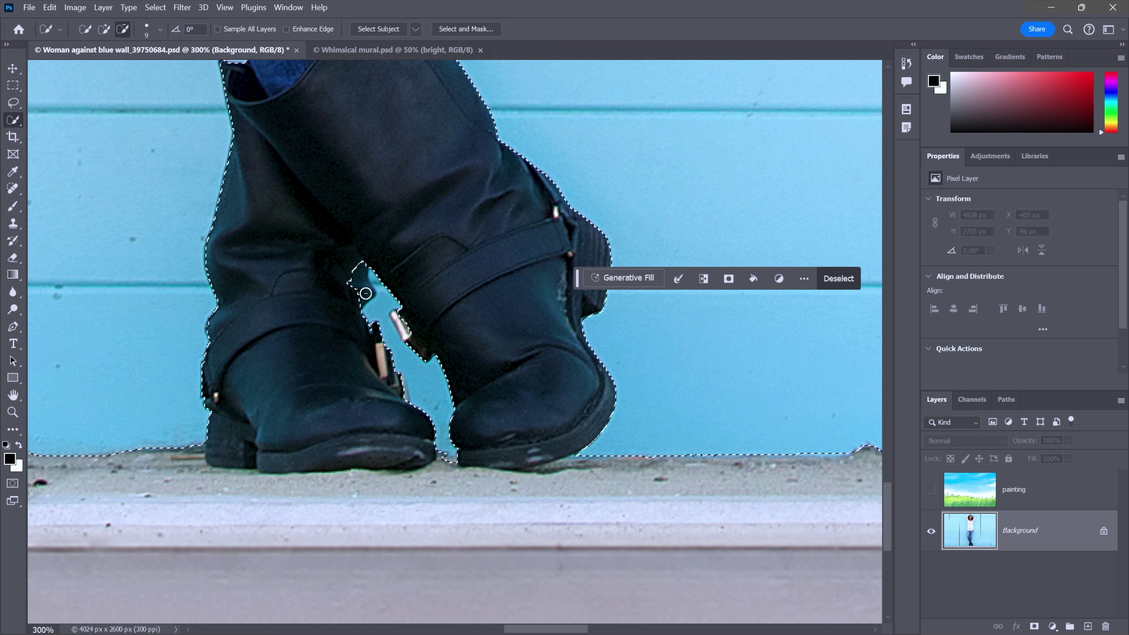
left_click_drag(365, 293, 350, 254)
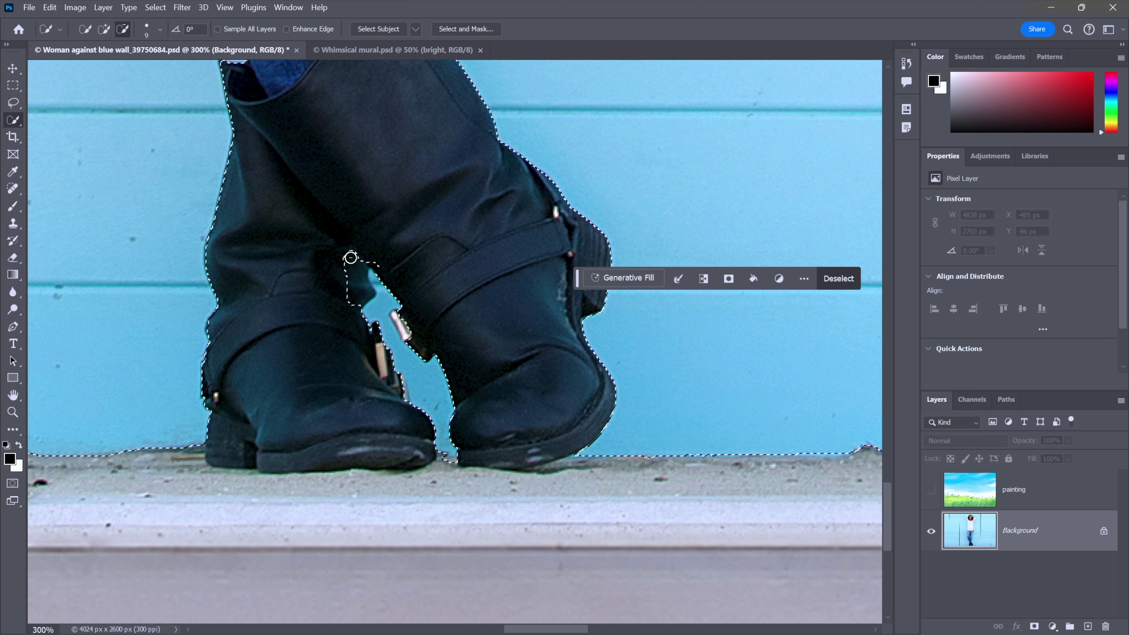
mouse_move(376, 301)
left_mouse_down()
mouse_move(345, 289)
mouse_move(393, 322)
mouse_move(409, 357)
left_mouse_up()
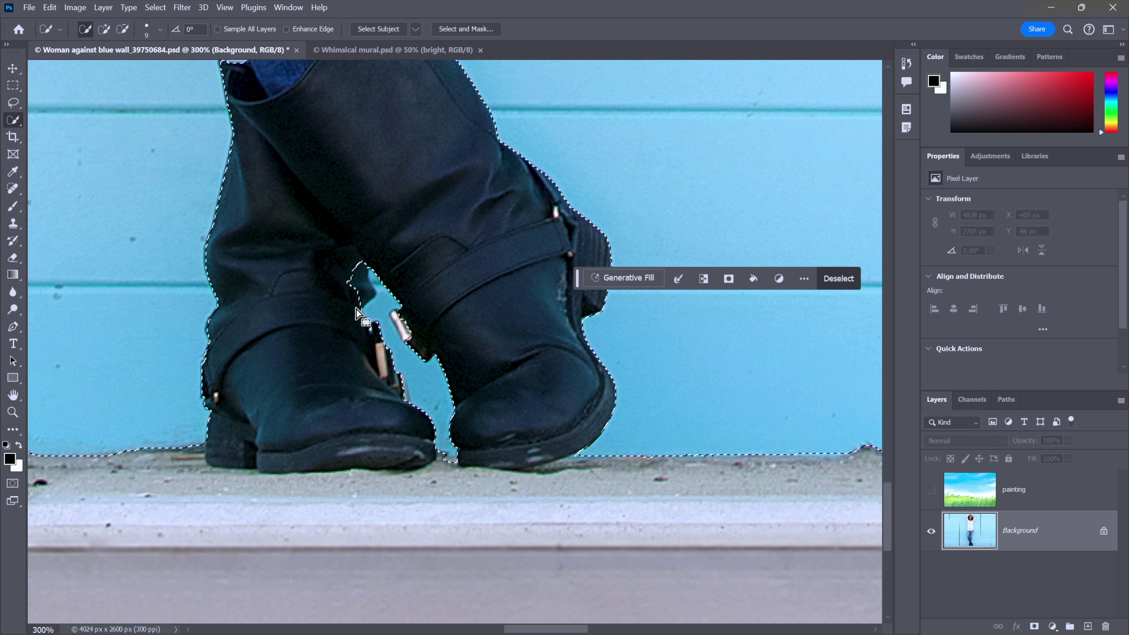
left_click_drag(356, 309, 352, 302)
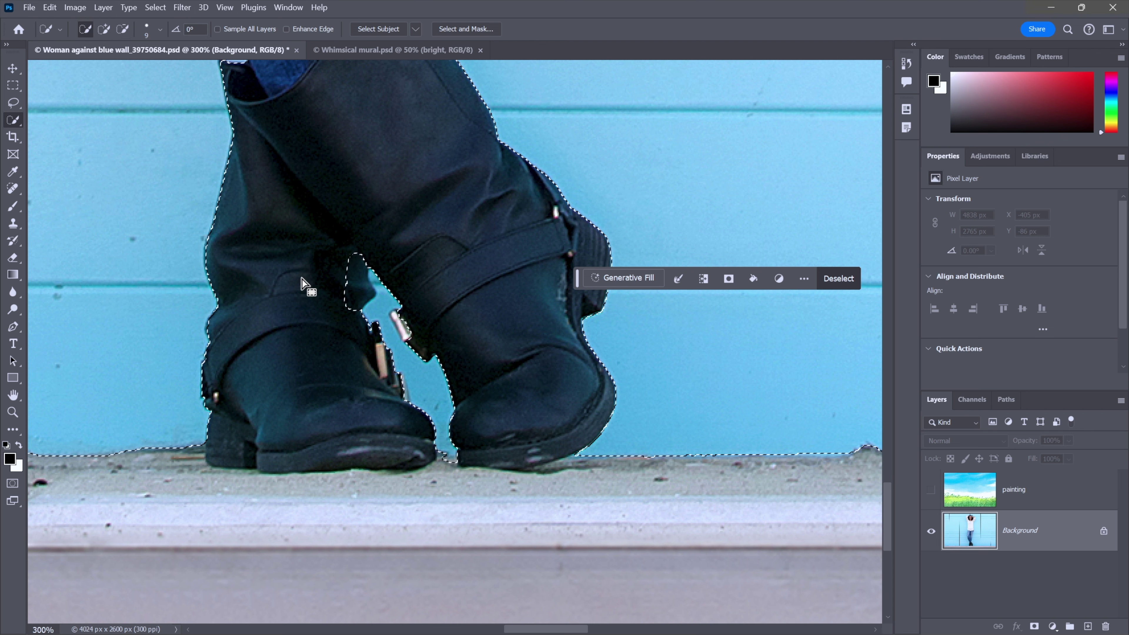
left_click_drag(351, 267, 358, 257)
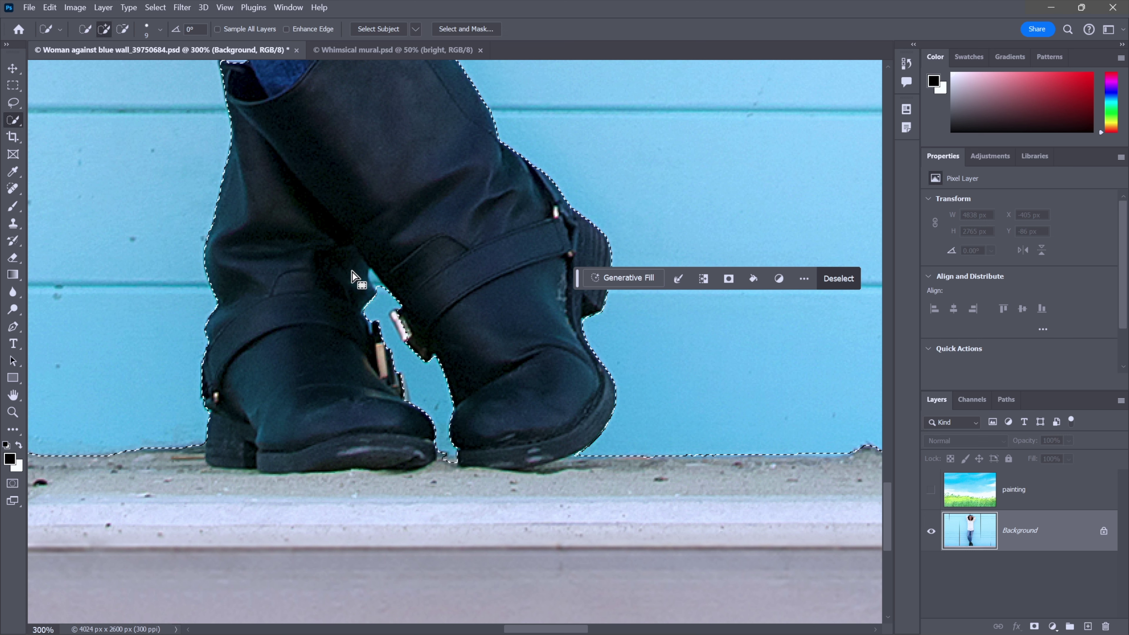
- Try to add the missed sliver of ledge between the boot toes to the selection, and undo the attempts
left_click(358, 282)
left_click(358, 282)
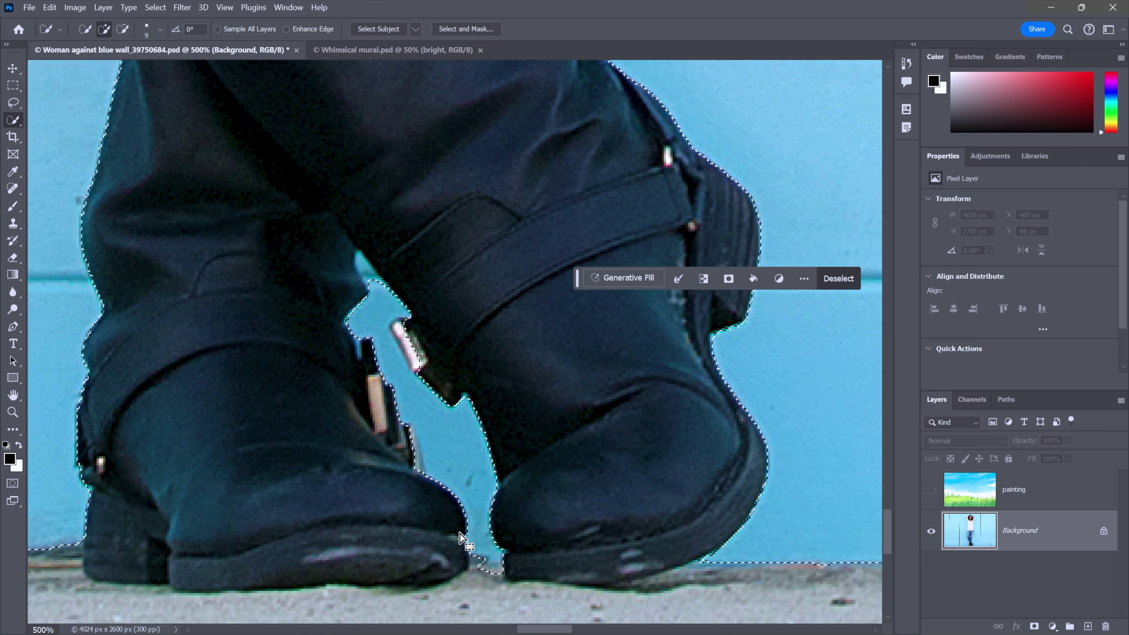
left_click(502, 578)
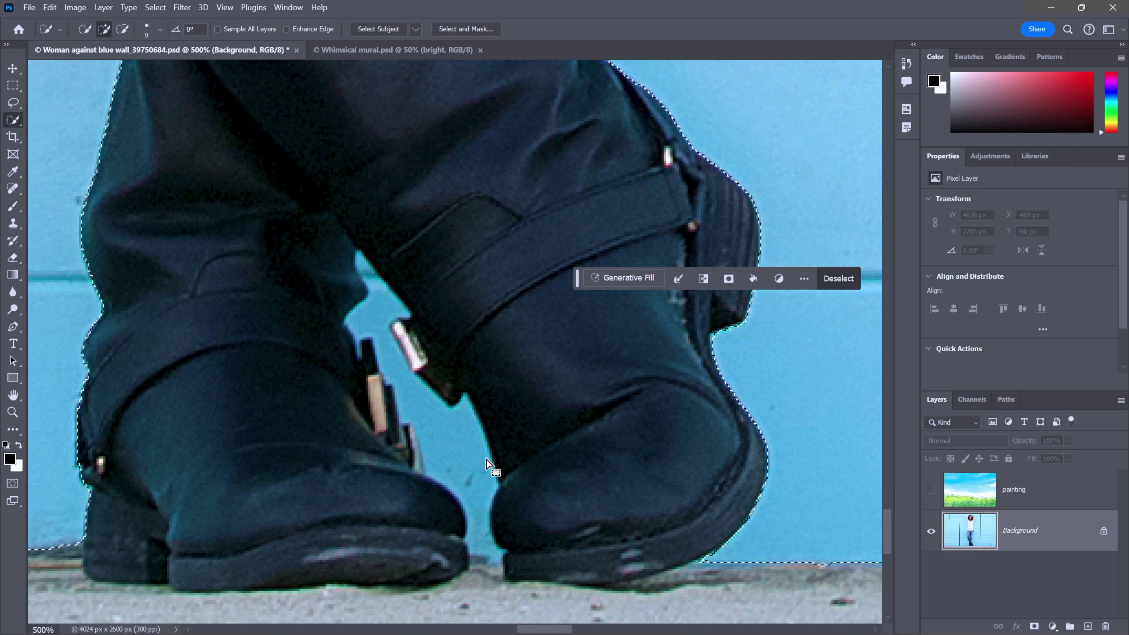
key("ctrl+z")
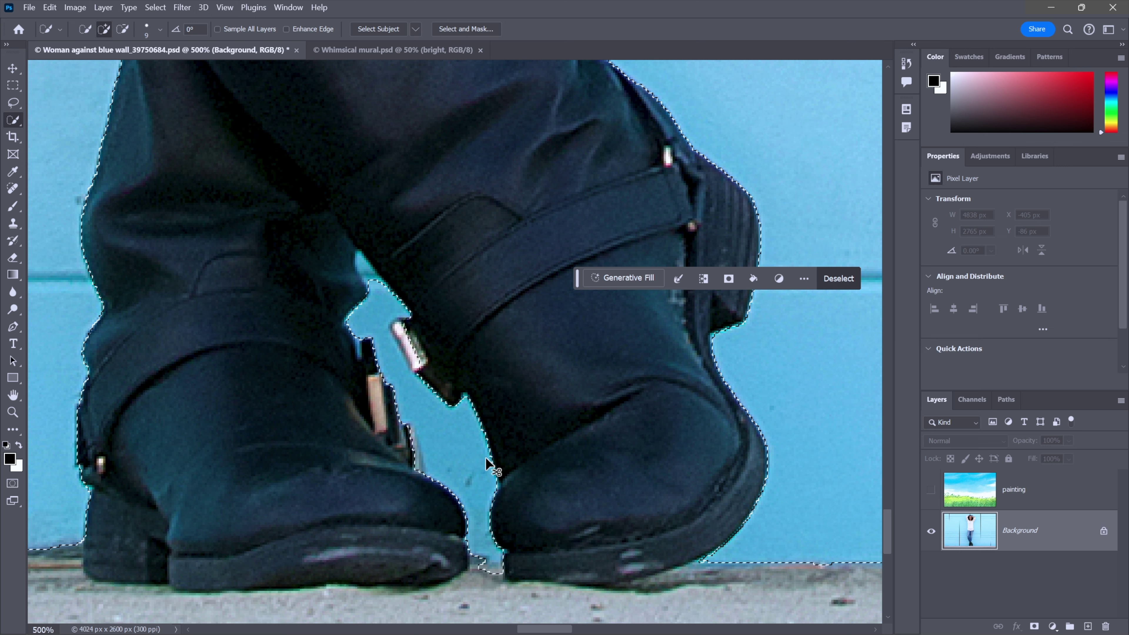
left_click(501, 584)
key("ctrl+z")
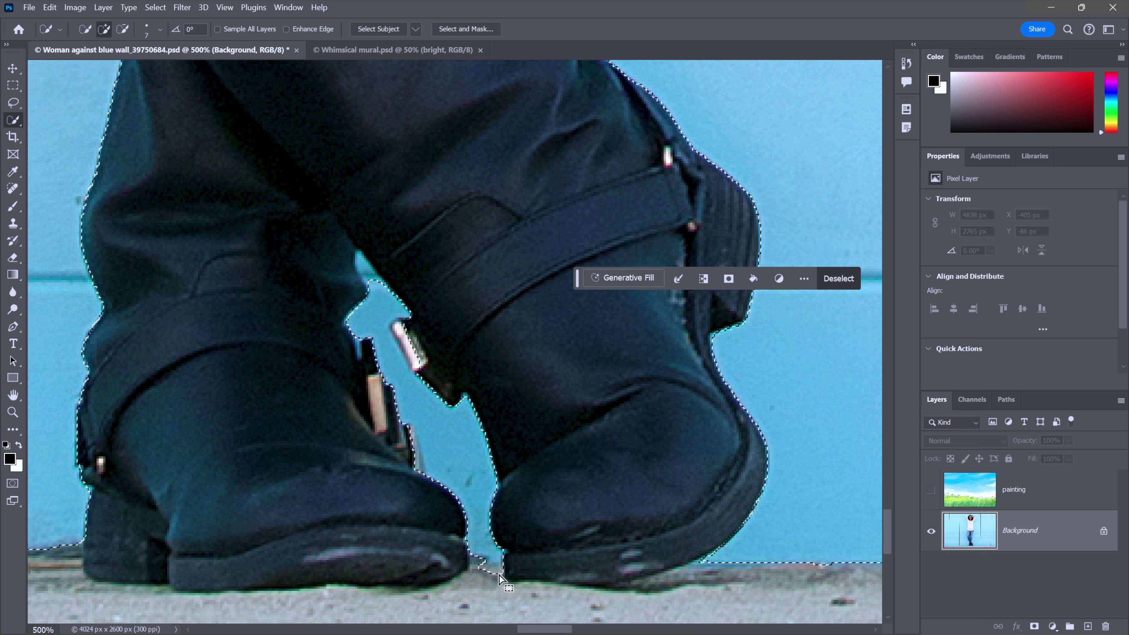
- Reduce the Quick Selection brush size to 2 and add the missed strip of ledge between the two boot toes
key("bracketleft")
key("bracketleft")
key("bracketleft")
key("bracketleft")
key("bracketleft")
key("bracketleft")
key("bracketleft")
key("bracketleft")
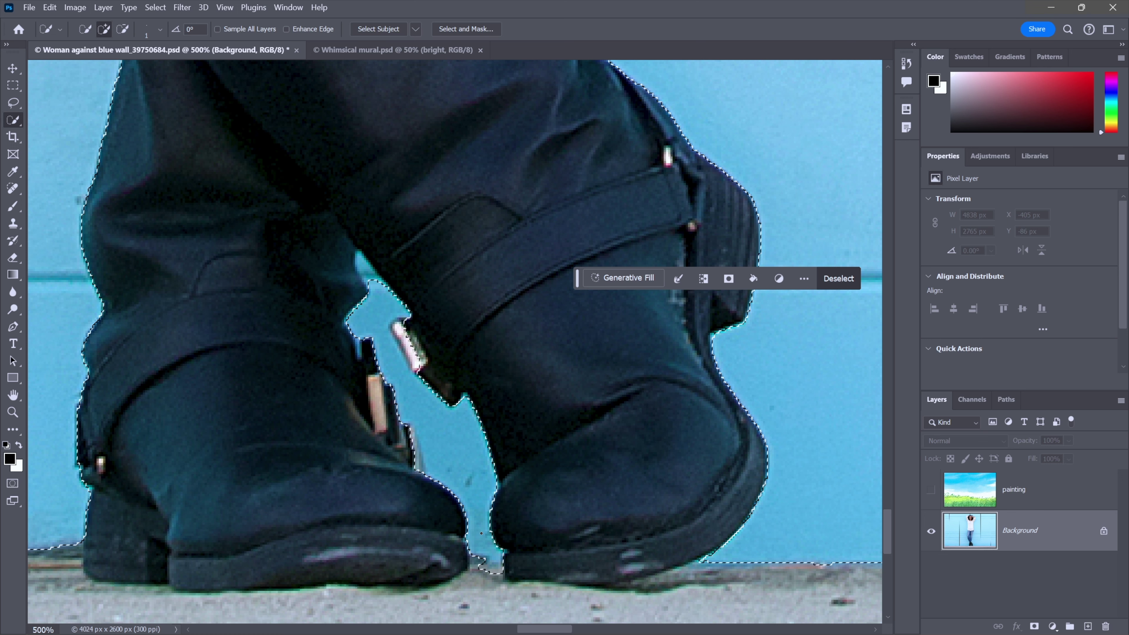
key("bracketright")
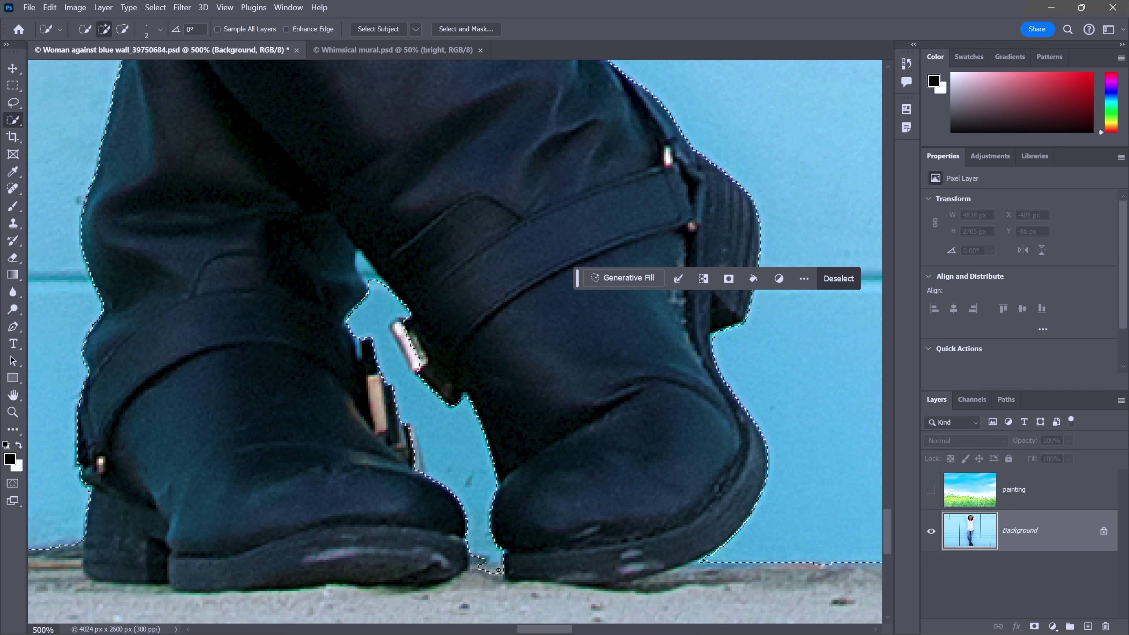
left_click_drag(498, 569, 484, 569)
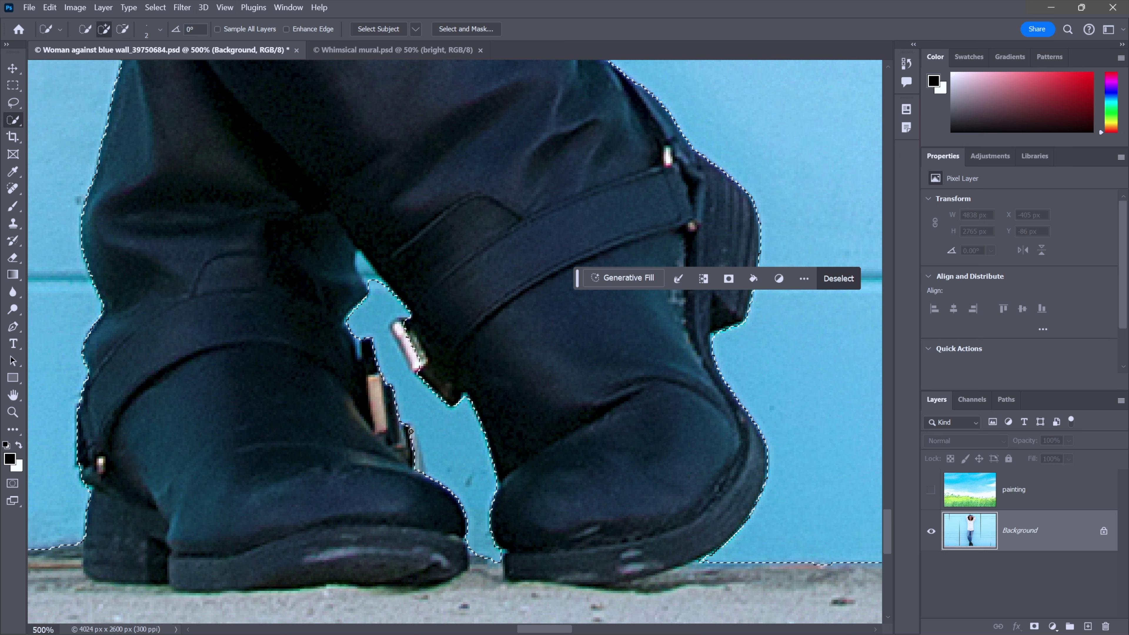
- Refine the edge between the boots by adding the missed strap end and metal buckle and subtracting the wall wedge at the gap's peak
left_click_drag(411, 431, 414, 444)
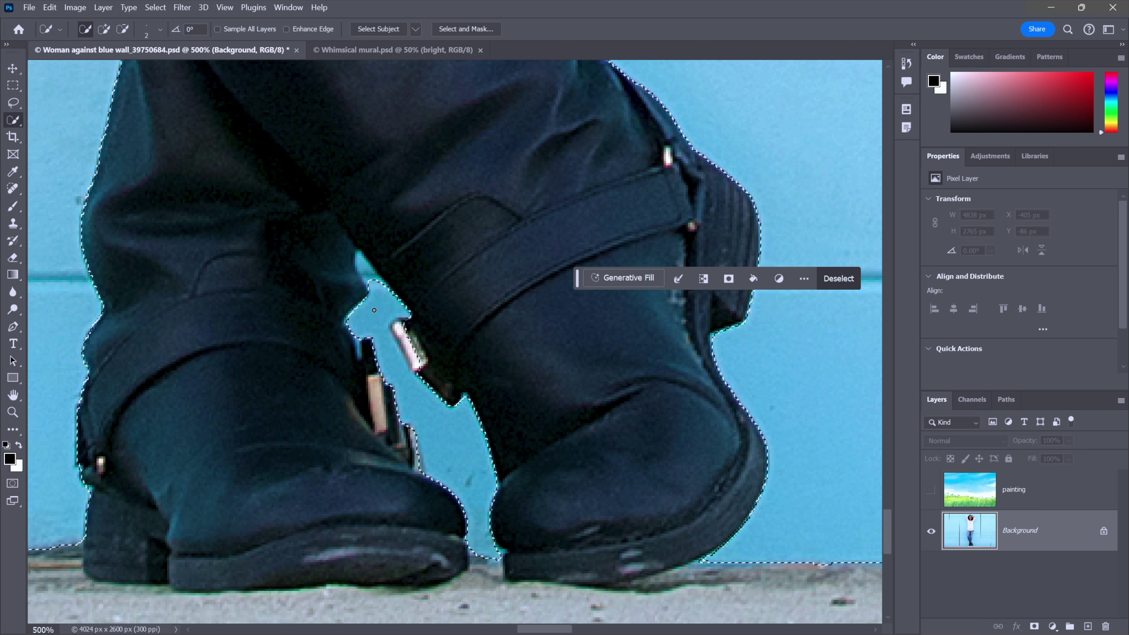
left_click(366, 270, "alt")
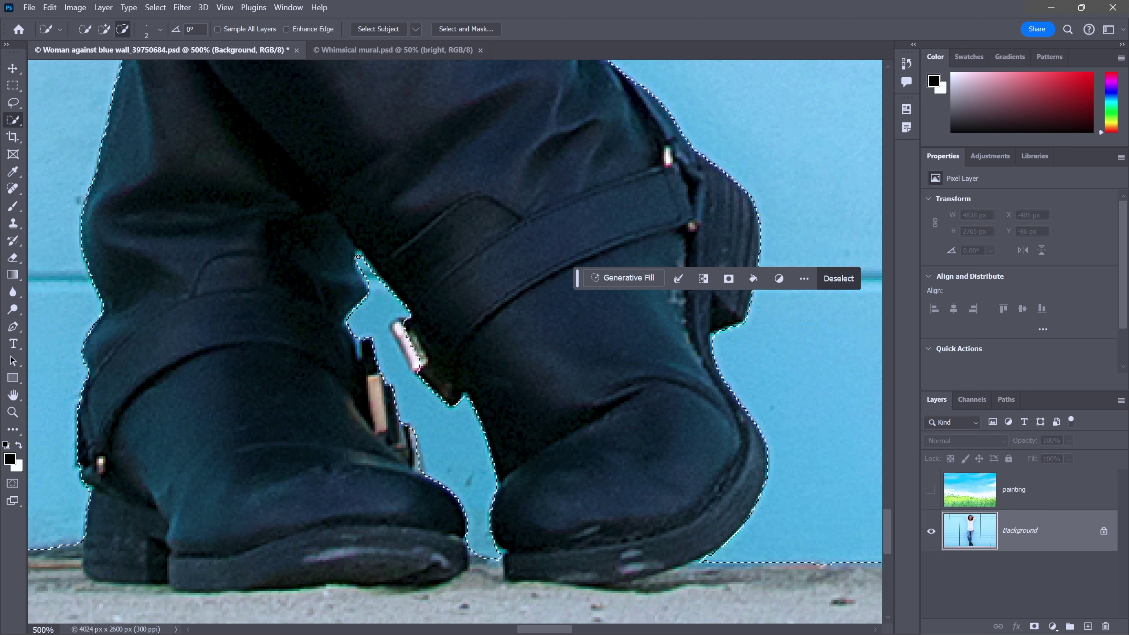
left_click_drag(359, 257, 348, 303)
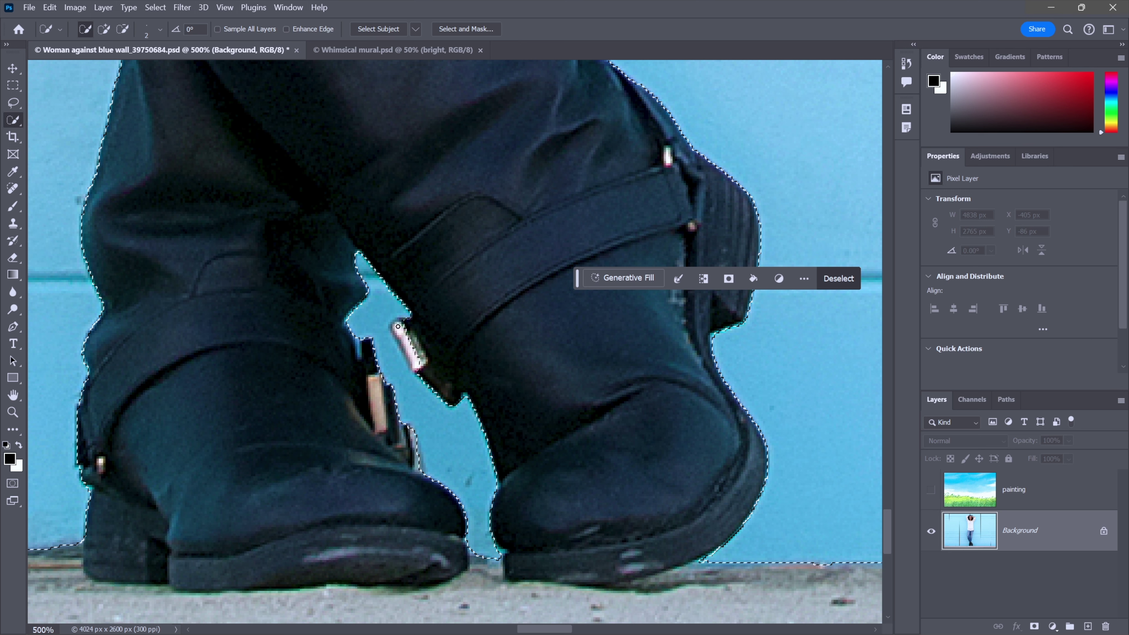
left_click_drag(397, 326, 410, 345)
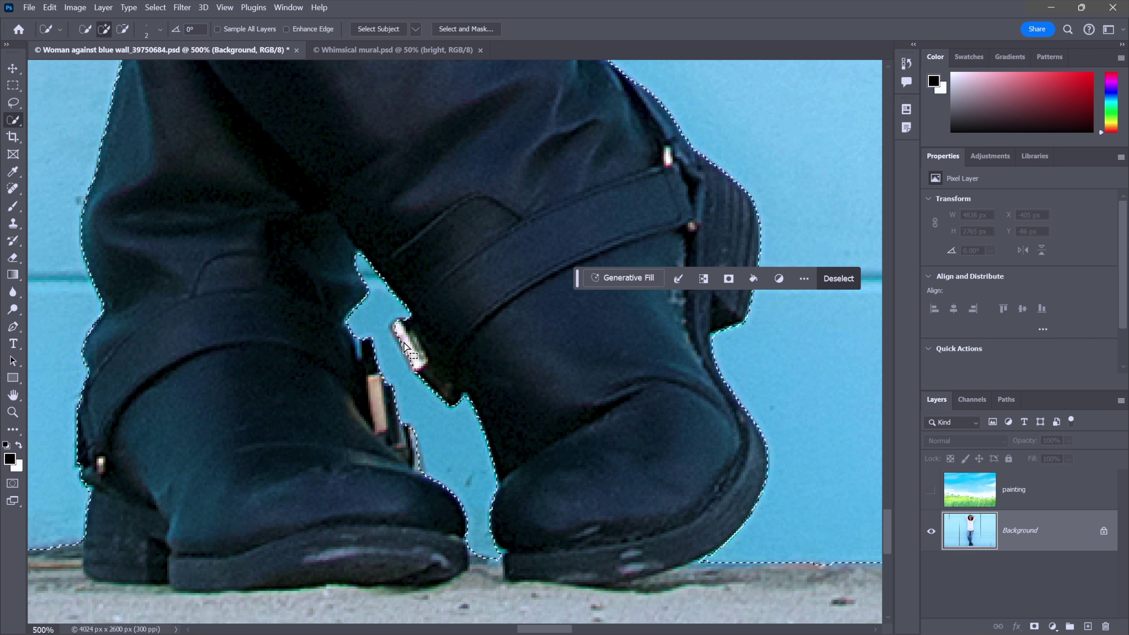
- Subtract the remaining sliver of wall at the peak of the gap between the woman's jeans legs from the selection
left_click(294, 310, "alt")
left_click(295, 310, "alt")
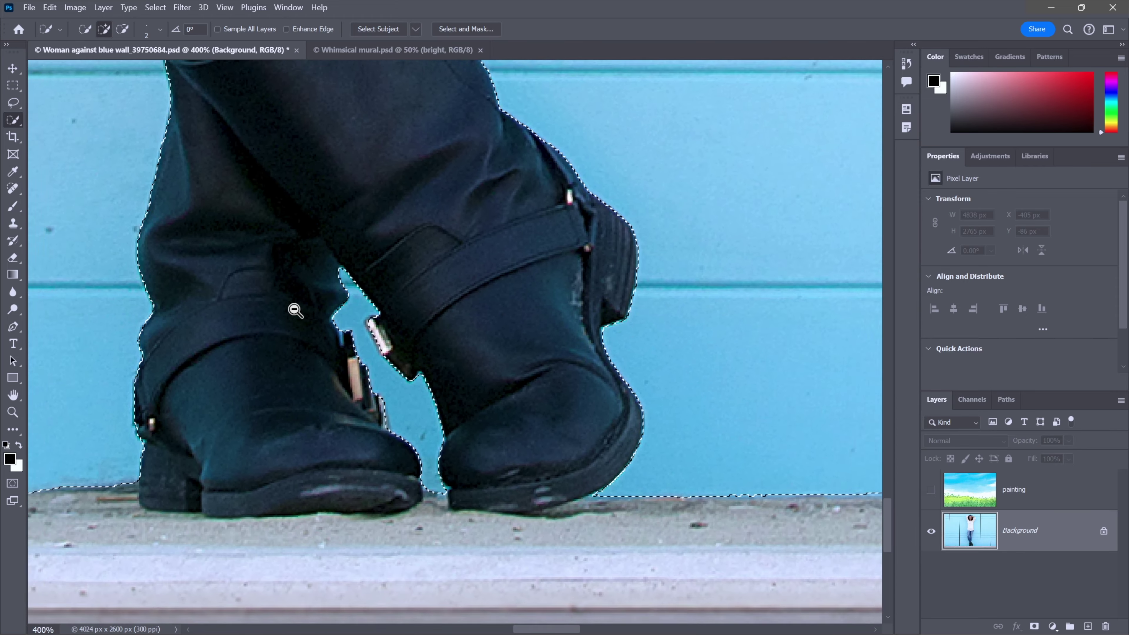
left_click(295, 310, "alt")
left_click(294, 310, "alt")
left_click_drag(307, 189, 395, 403)
scroll(324, 323, "up", 5)
scroll(449, 315, "up", 2)
left_click(449, 315)
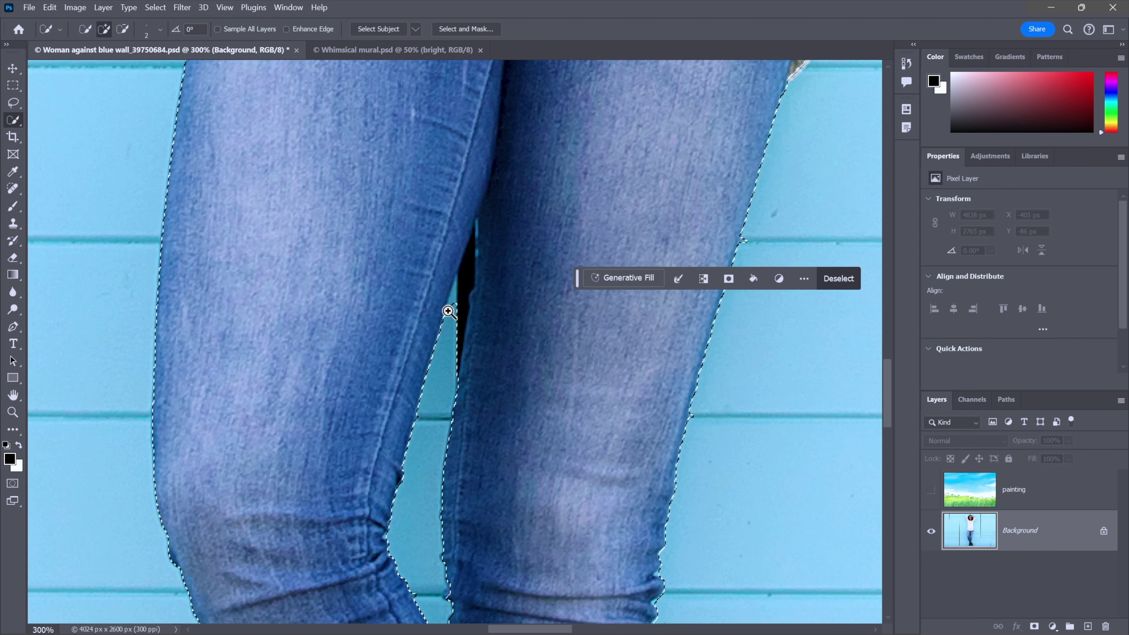
left_click(448, 313)
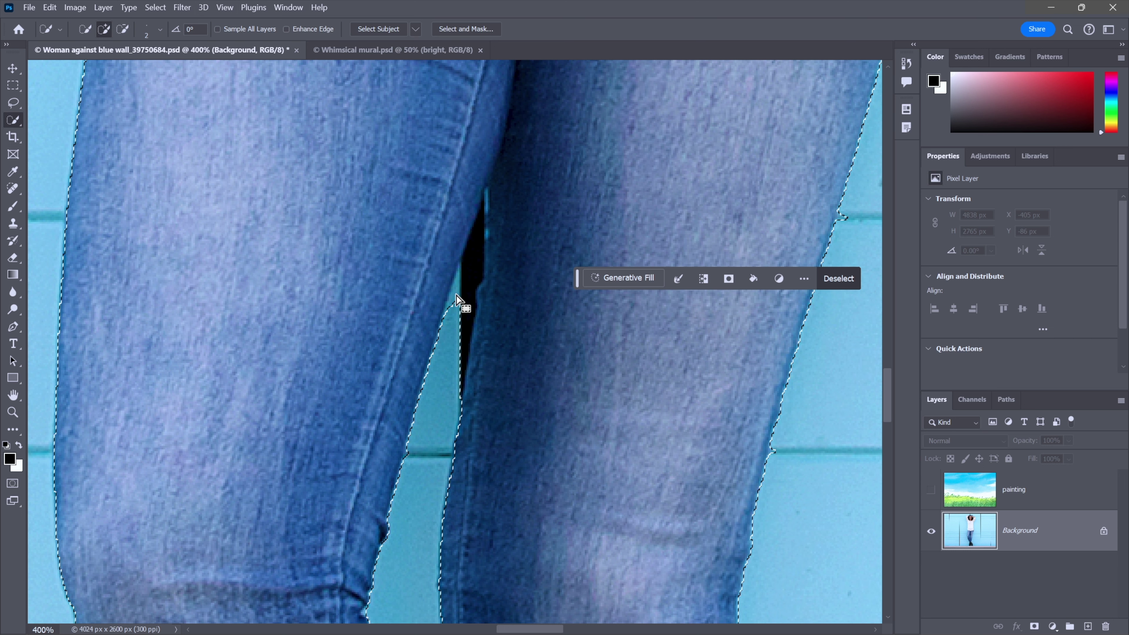
left_click(450, 325)
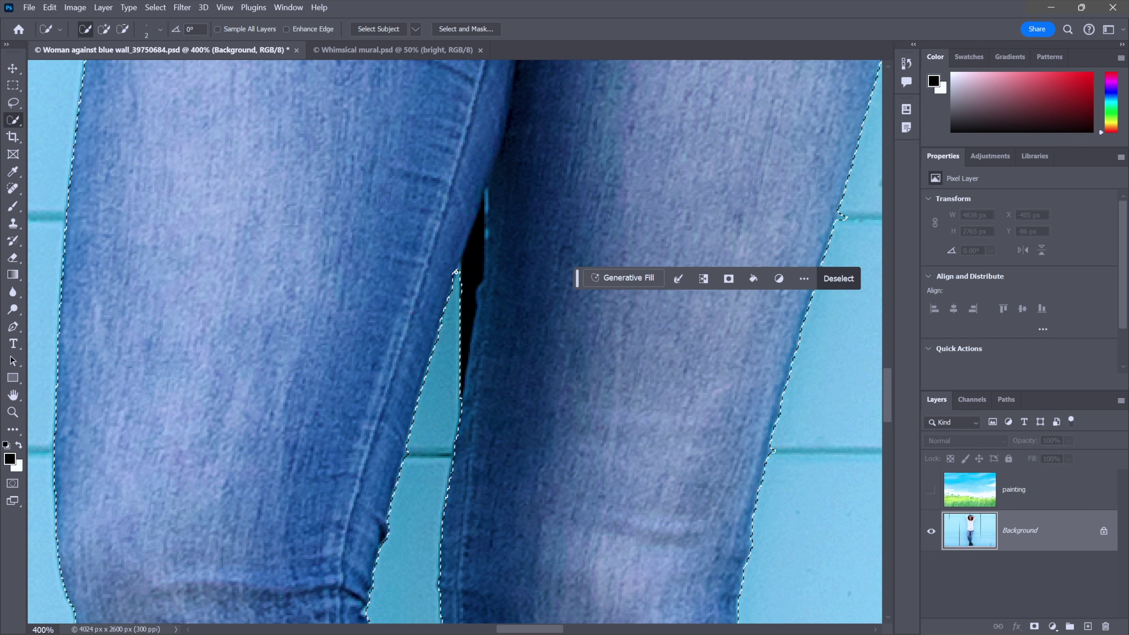
- Set the Quick Selection brush size to 9, add the missed hair beside the raised arm, and subtract the stray wall patch above the head
scroll(458, 276, "down", 4)
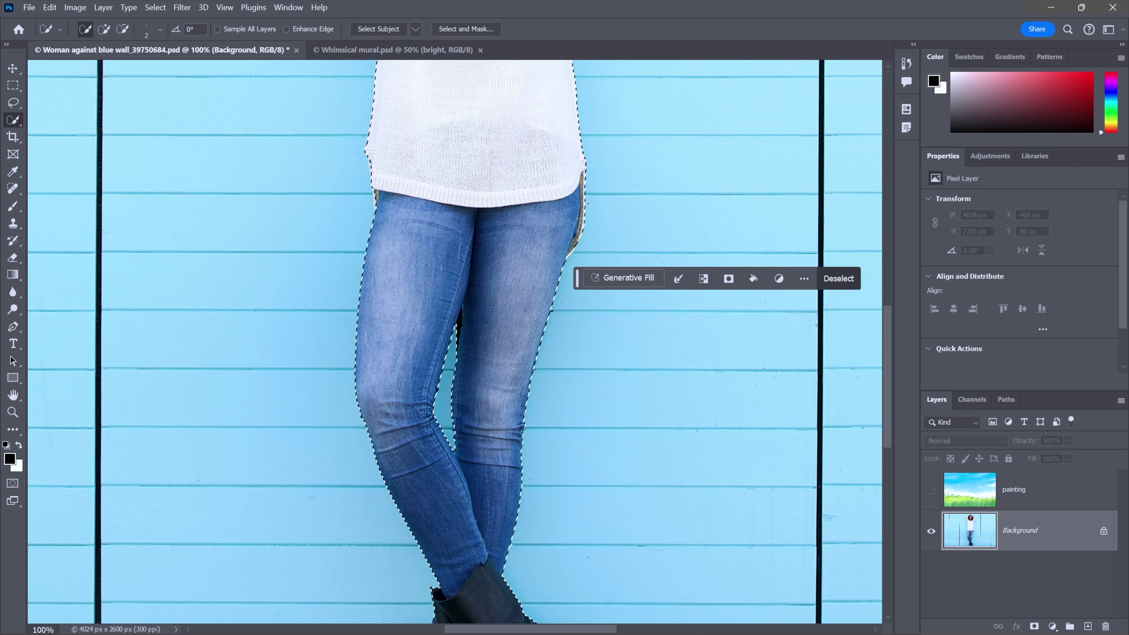
scroll(573, 242, "up", 1)
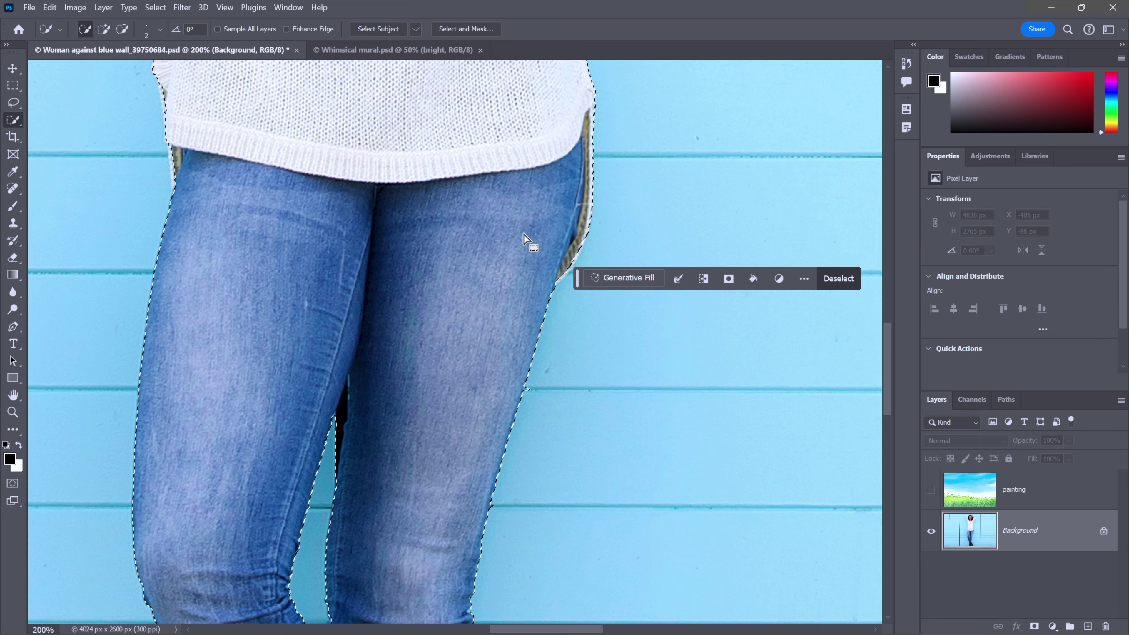
scroll(397, 135, "up", 10)
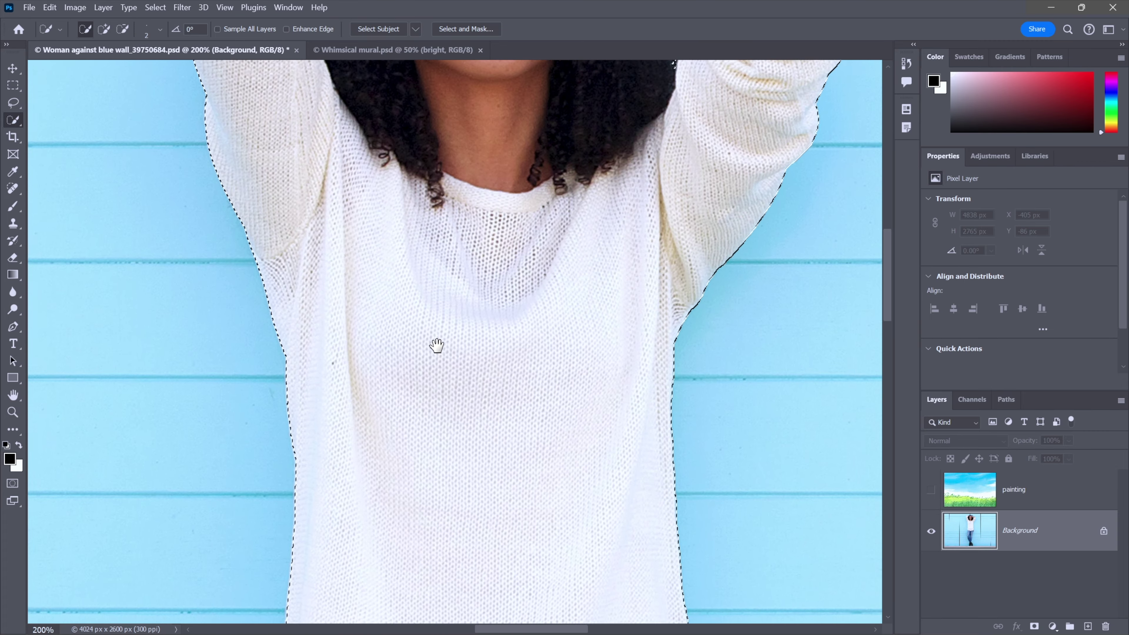
scroll(442, 292, "up", 6)
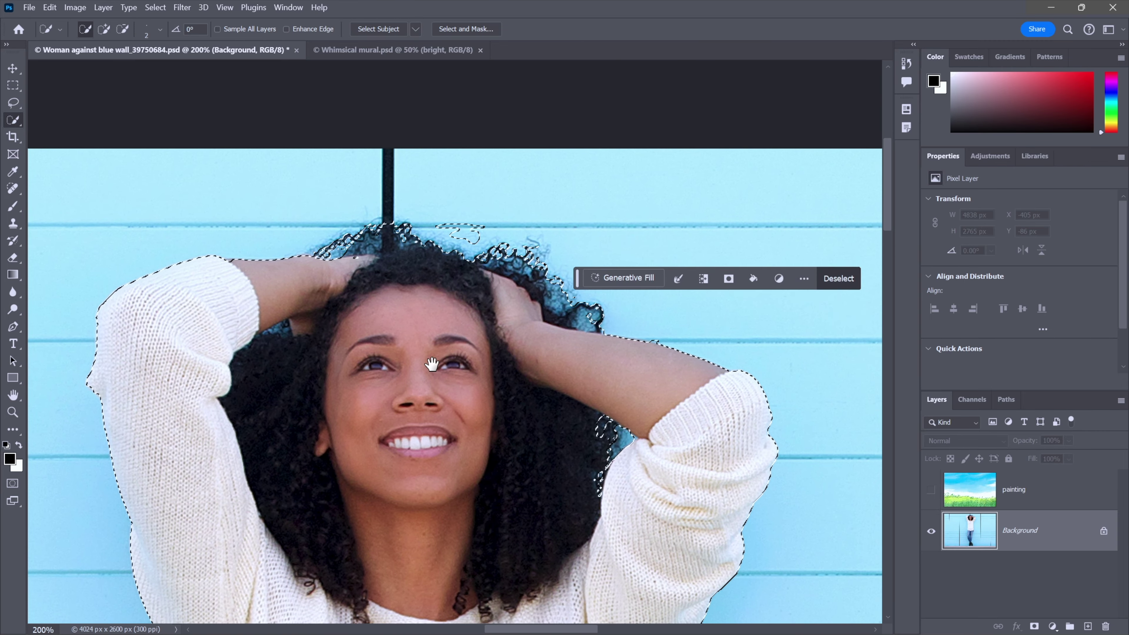
key("bracketright")
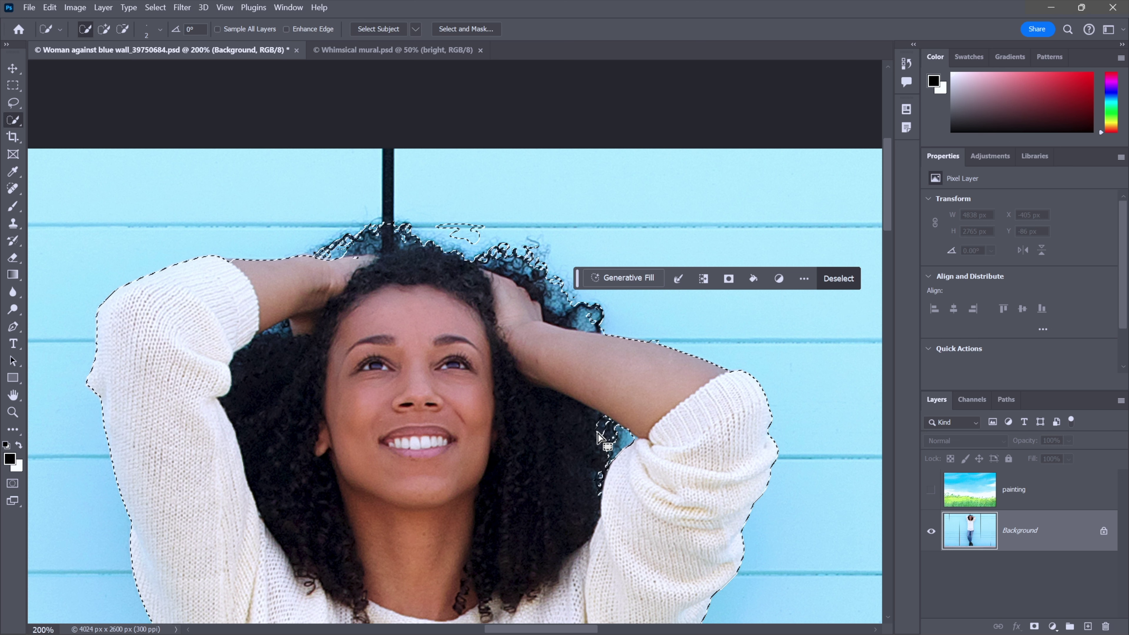
key("bracketright")
key("bracketright")
key("bracketright")
key("bracketright")
key("bracketright")
key("bracketright")
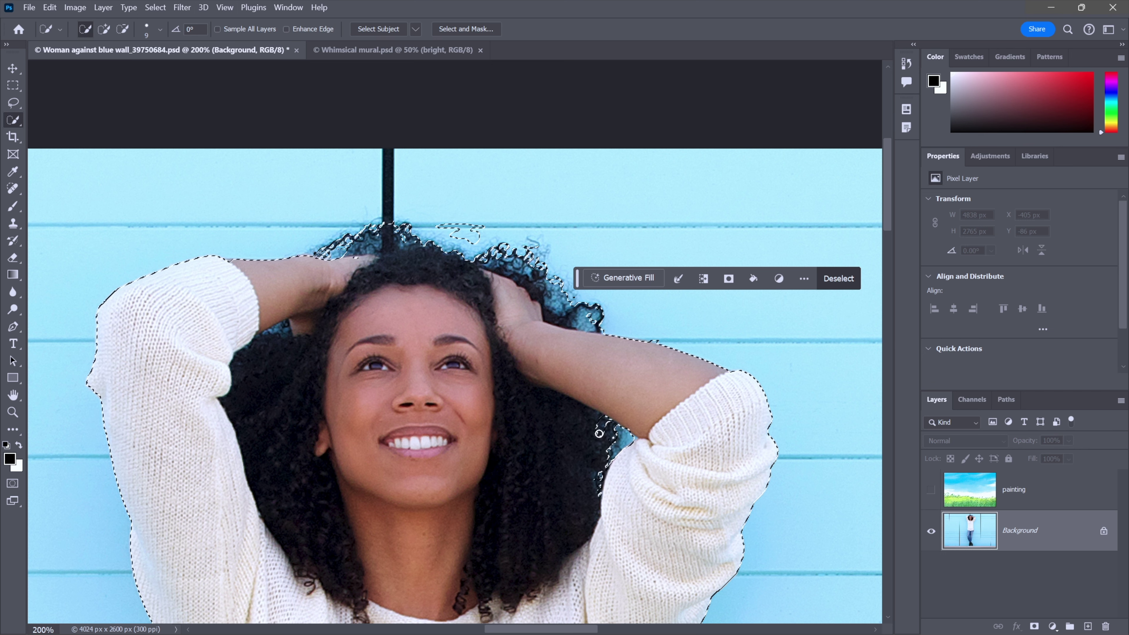
left_click(600, 433)
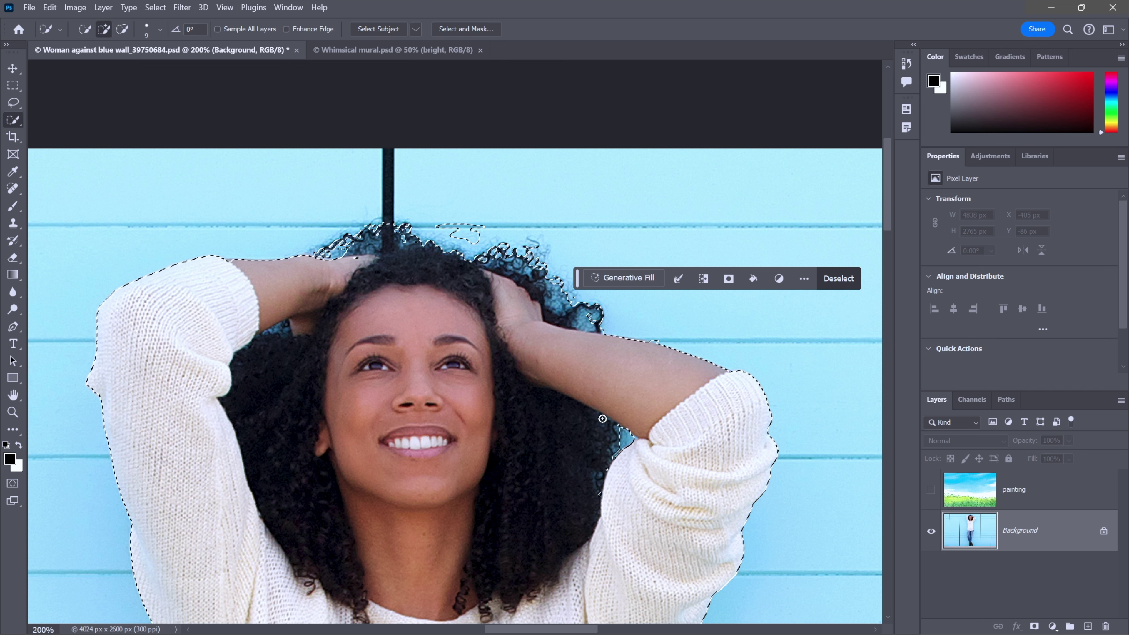
key("alt")
left_click(474, 236, "alt")
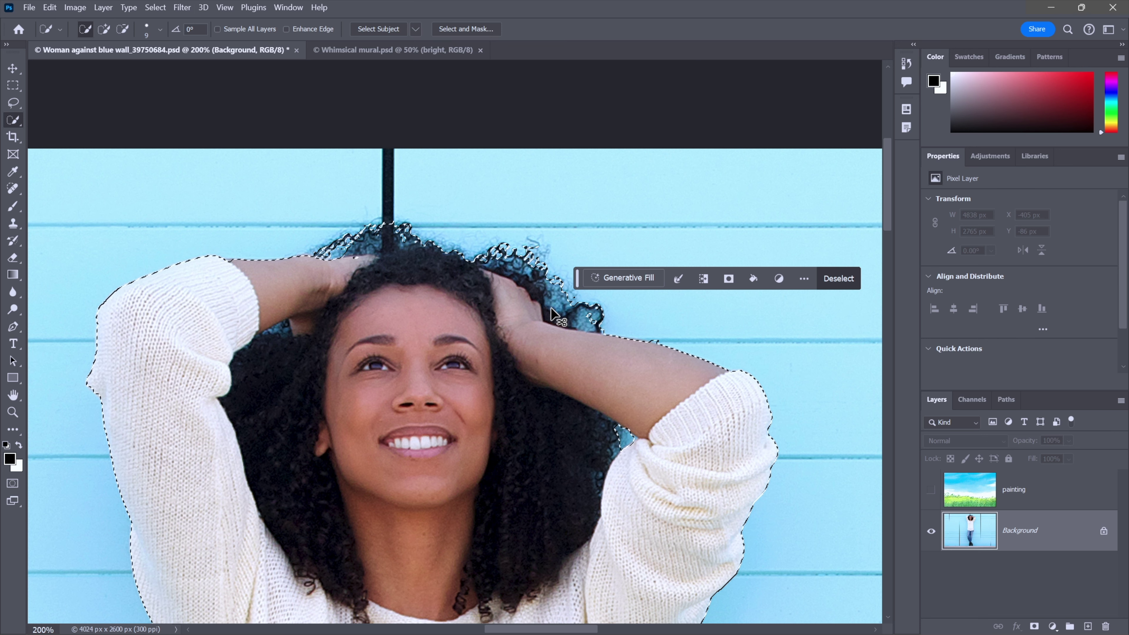
- Fit the whole image in view, make the painting layer visible and select it
key("ctrl+0")
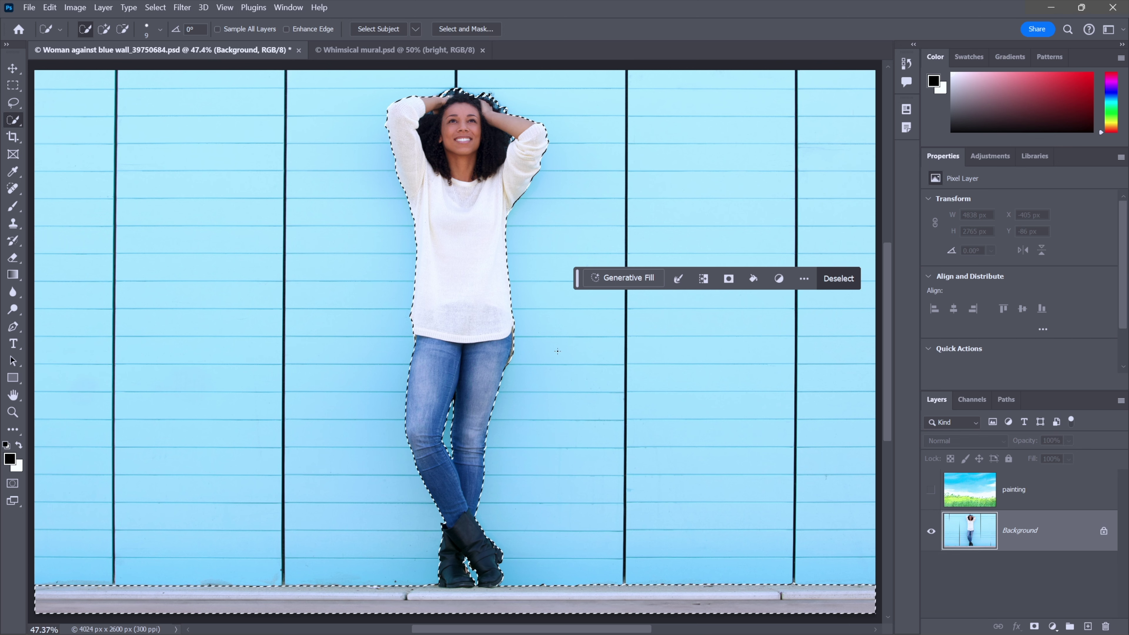
left_click(930, 491)
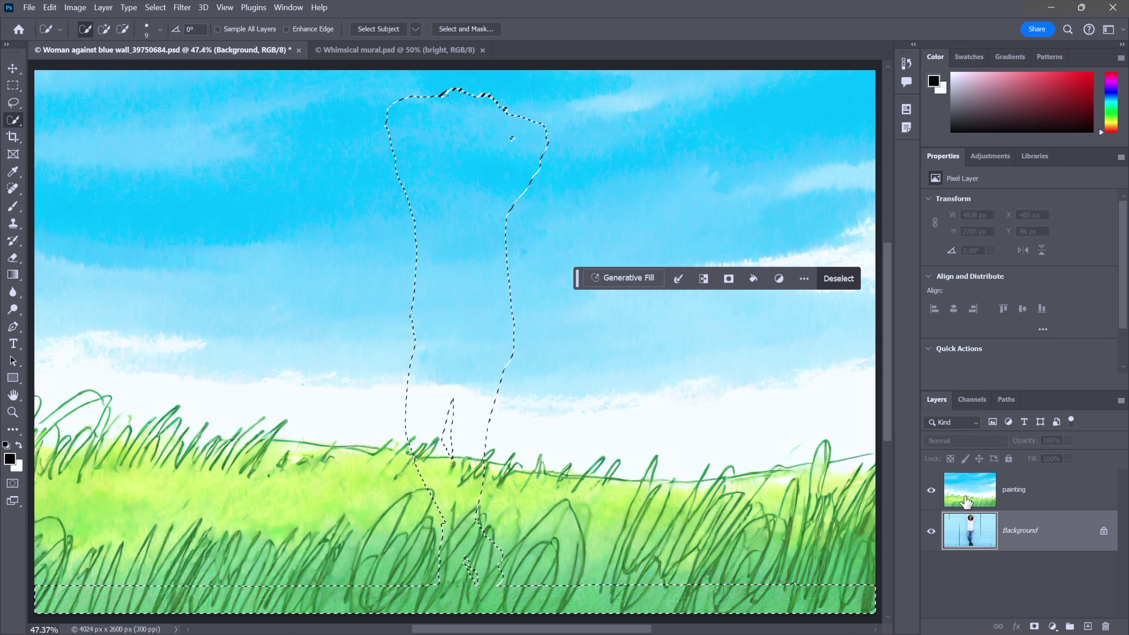
left_click(969, 500)
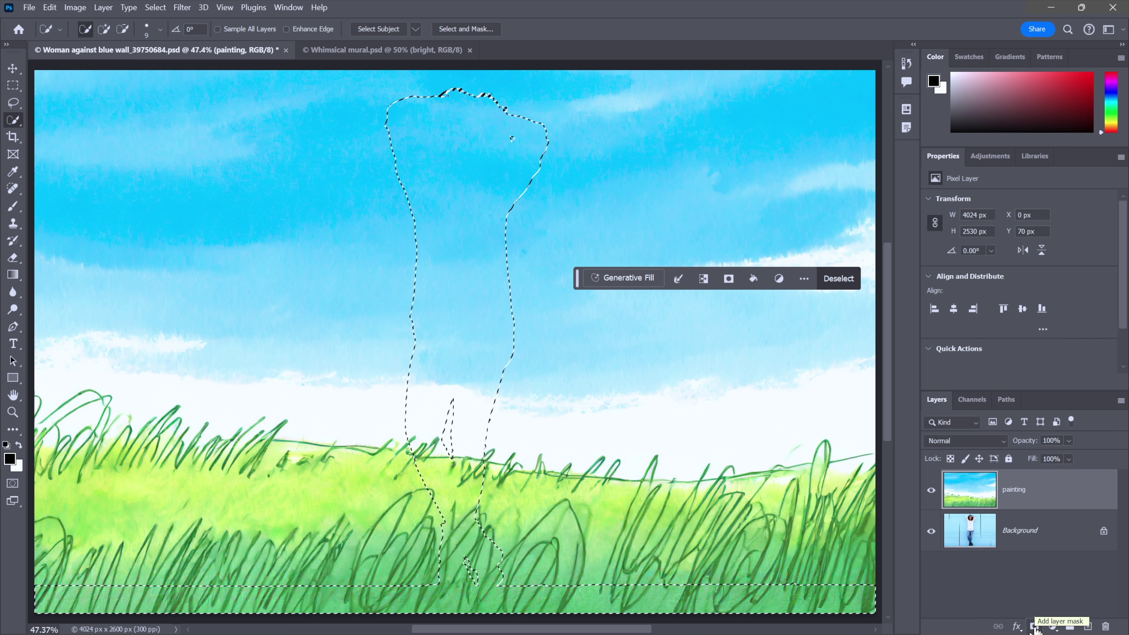
- Try masking the painting layer to the selected woman and ledge with the Hard Light blend mode, and undo both changes
left_click(1033, 627)
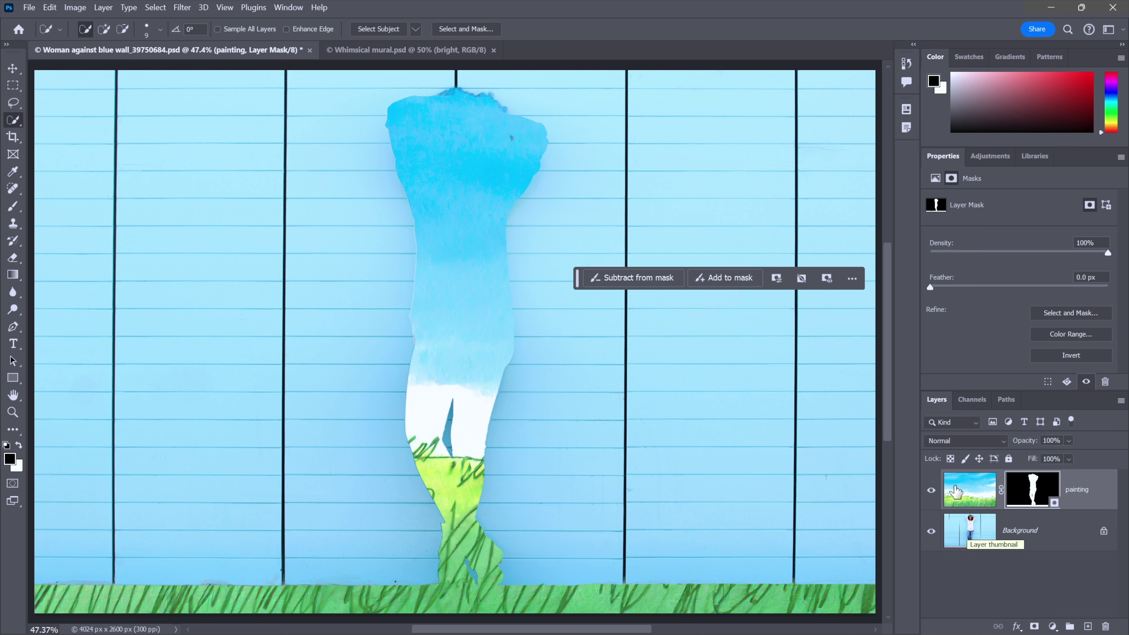
left_click(964, 441)
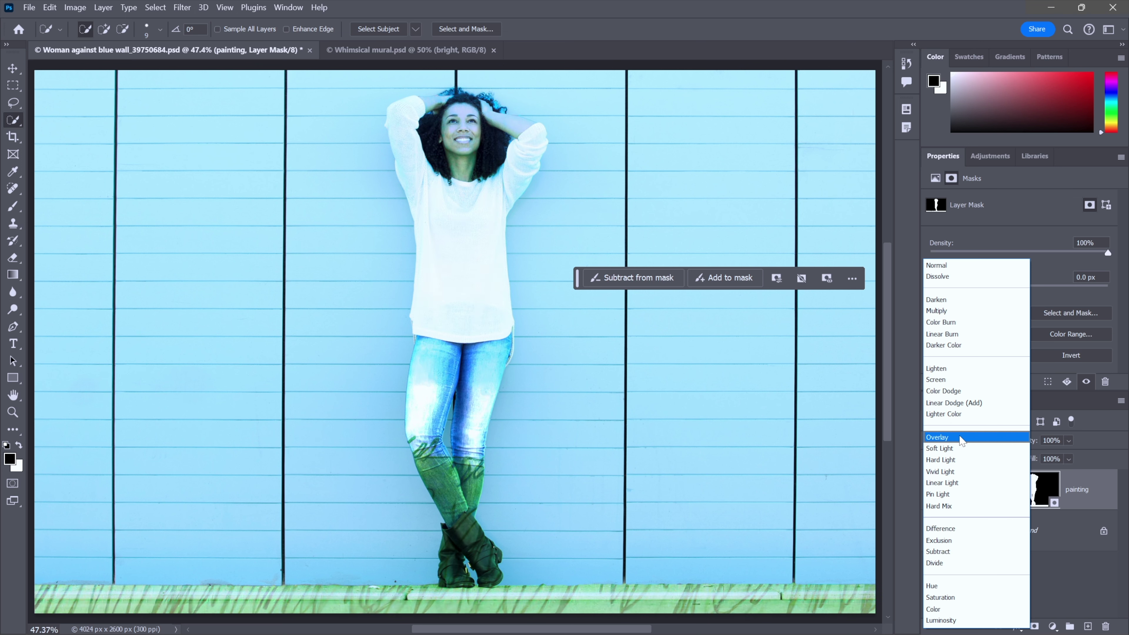
left_click(964, 462)
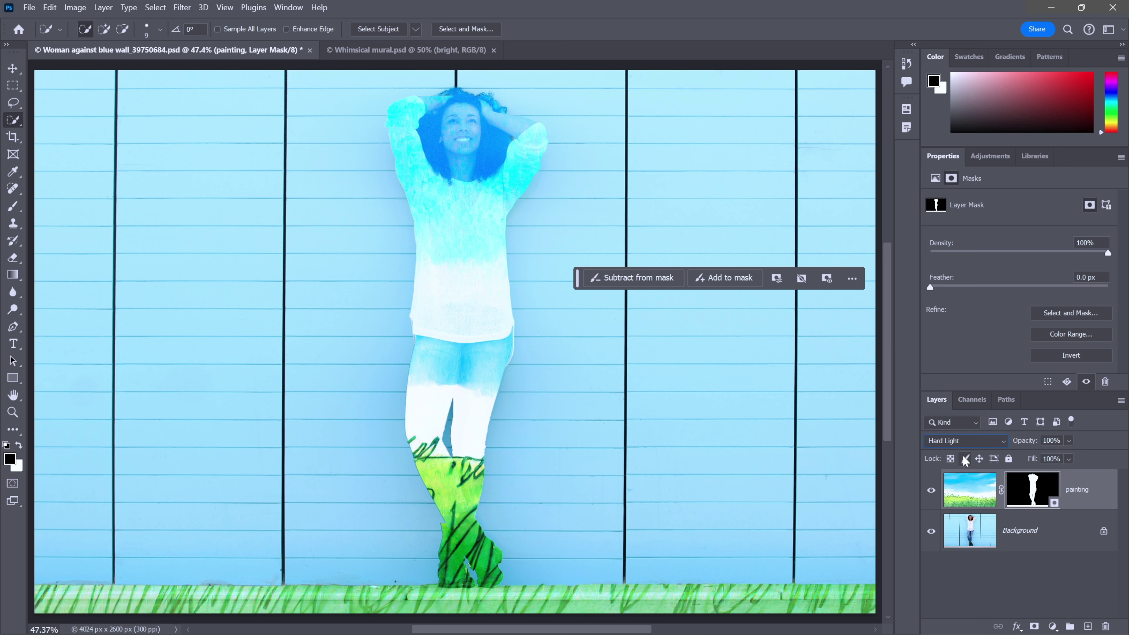
key("ctrl+z")
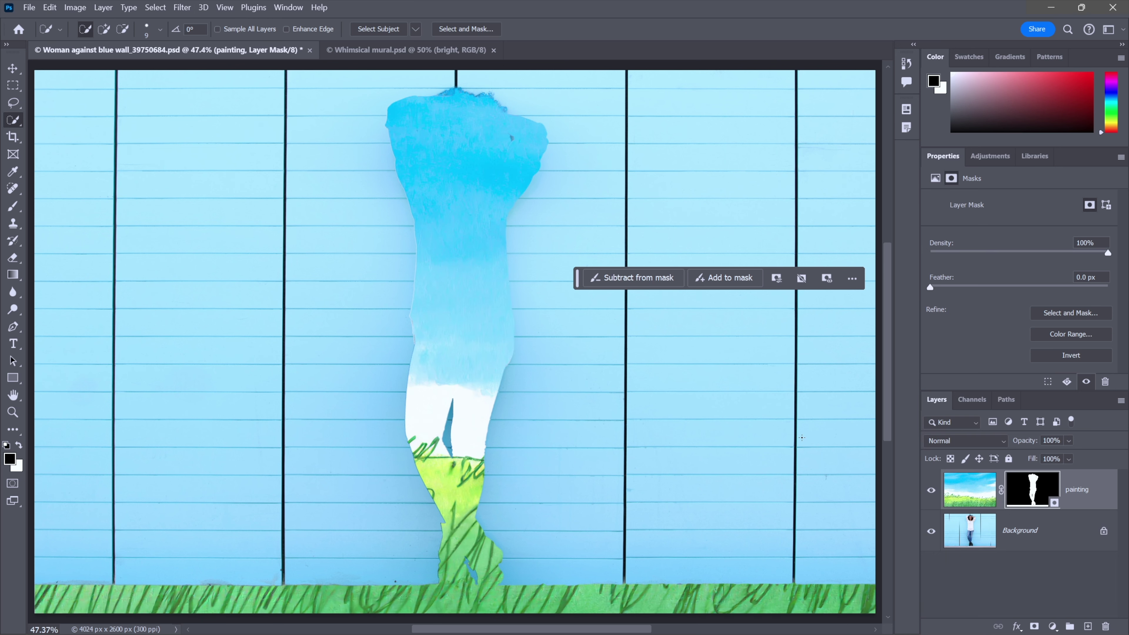
key("ctrl+z")
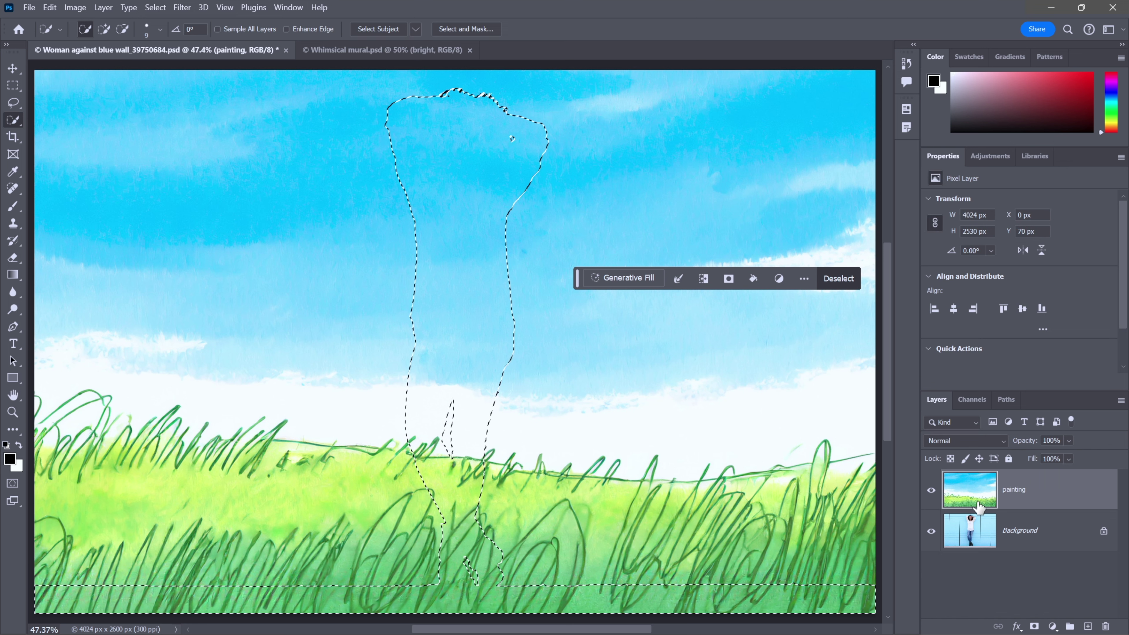
- Add an inverted layer mask to the painting layer that hides it over the woman and ledge, keeping the woman-against-wall document active
left_click(1034, 626)
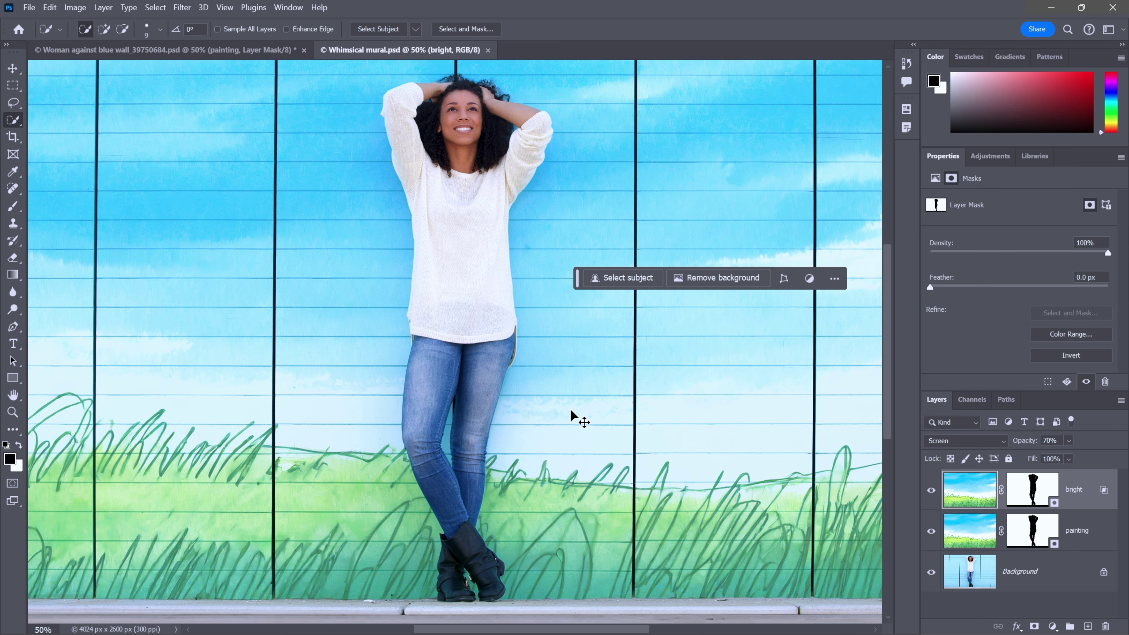
key("ctrl+Tab")
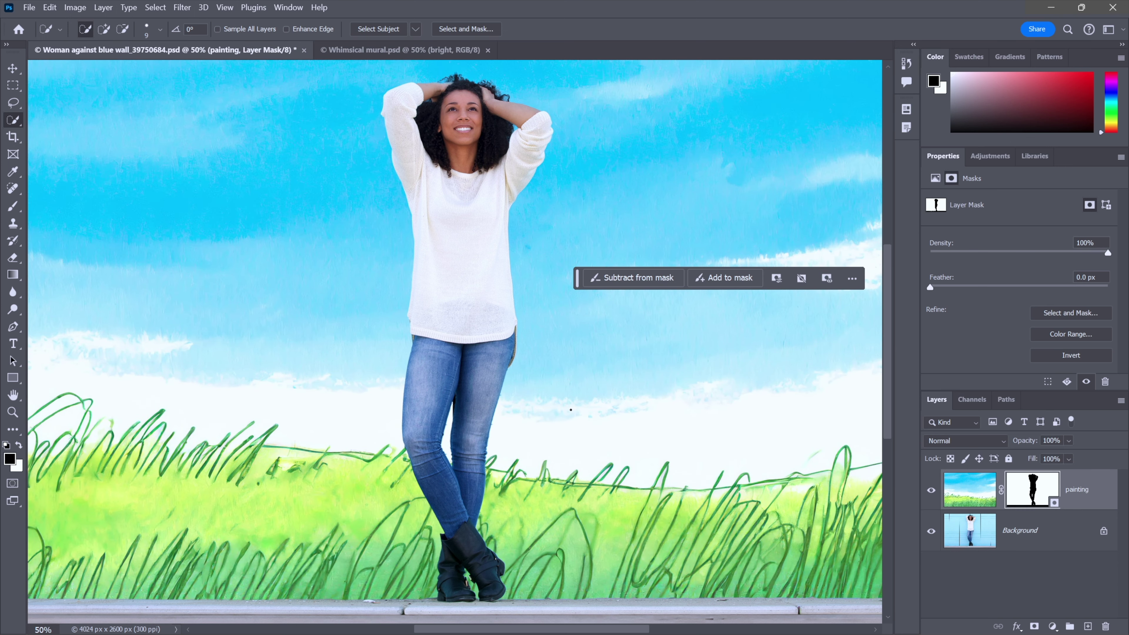
- Set the painting layer itself, not its mask, to the Multiply blend mode at 70% opacity
left_click(953, 487)
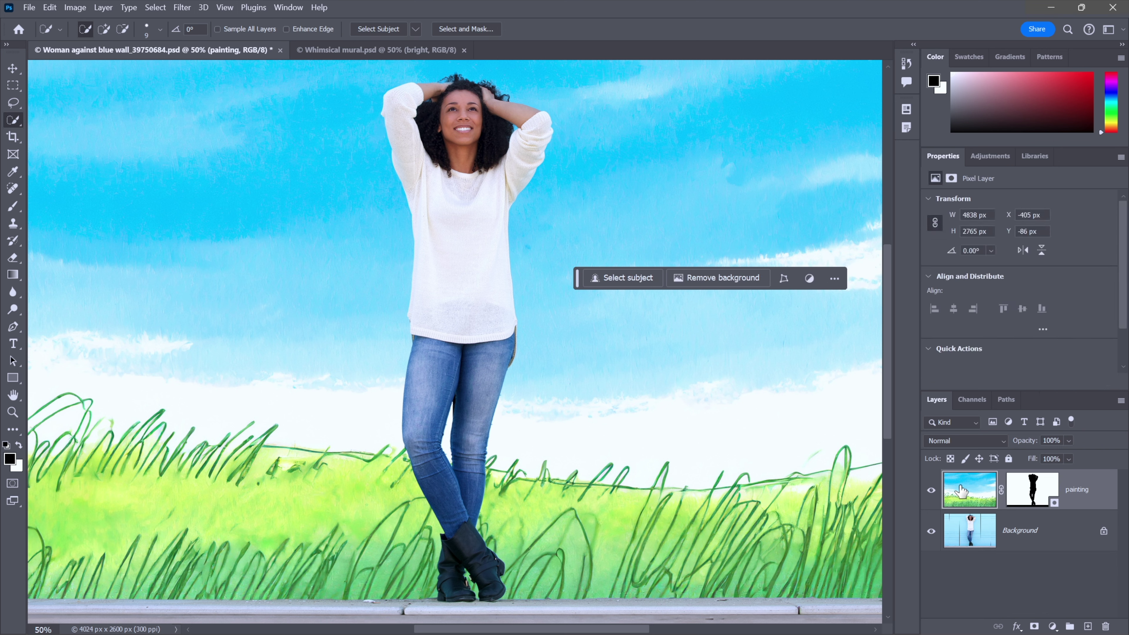
left_click(970, 439)
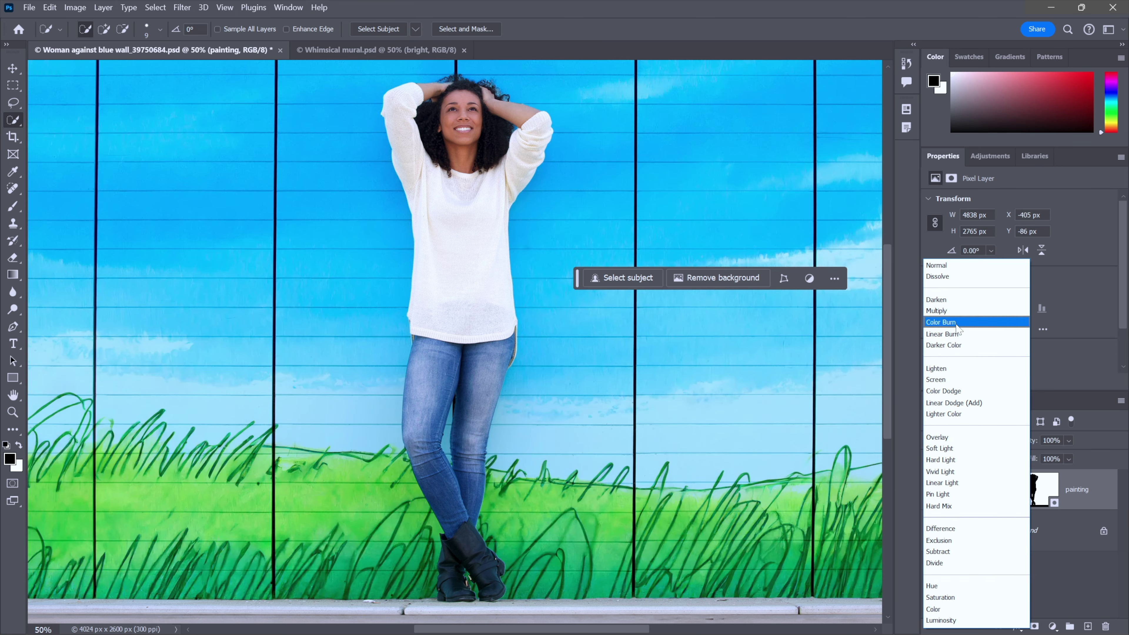
left_click(959, 311)
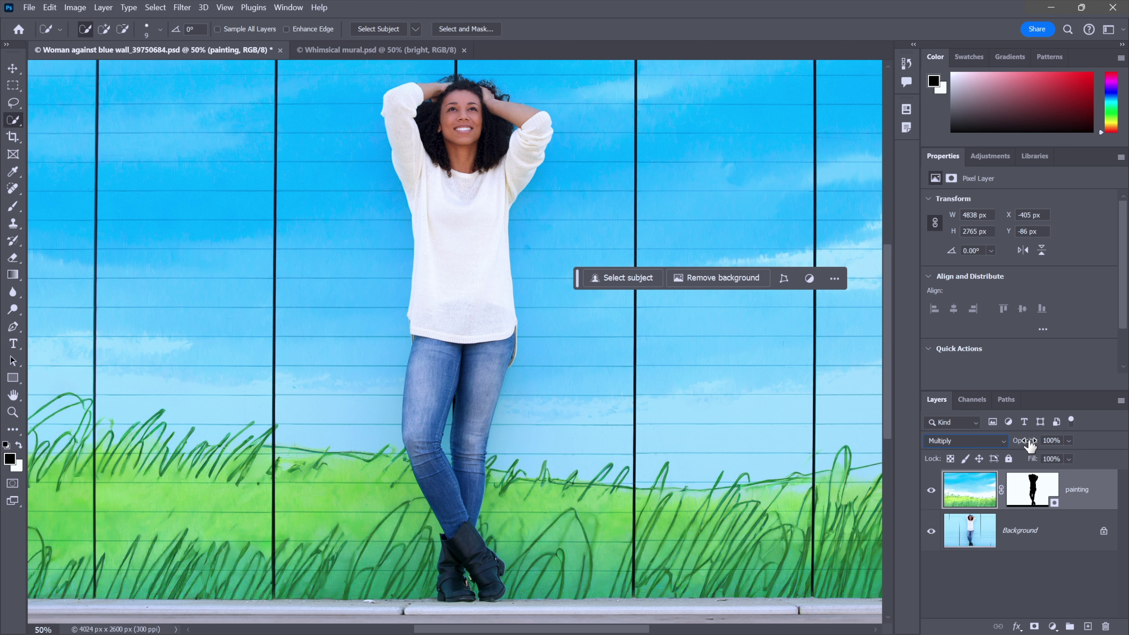
left_click_drag(1025, 448, 1007, 441)
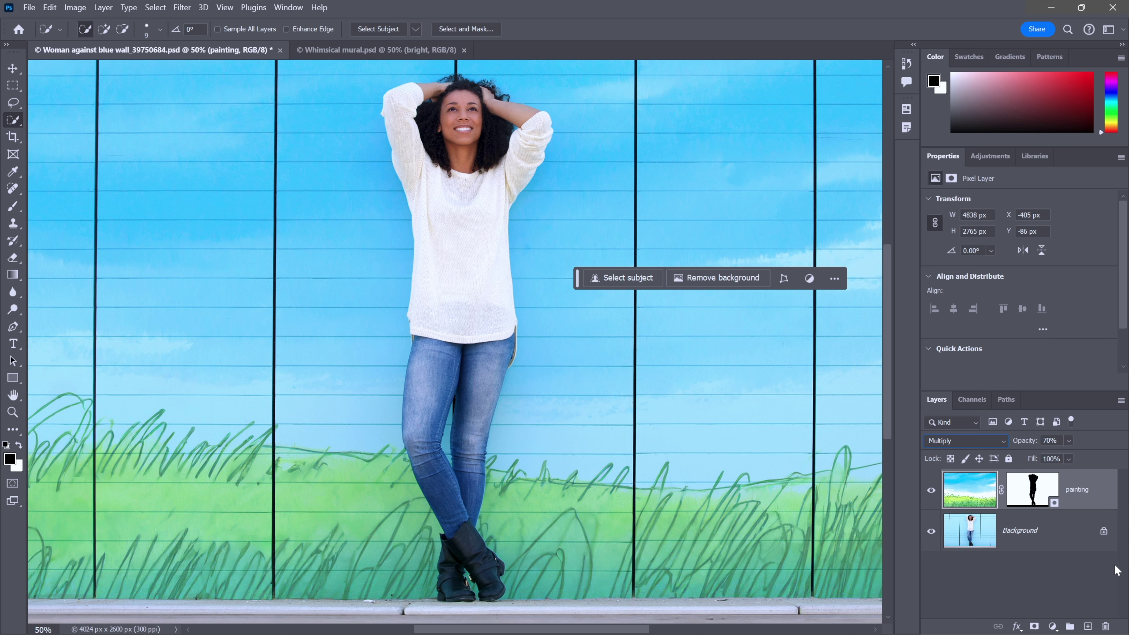
- Compare the image with and without the painting layer, and against the finished Whimsical mural document
left_click(931, 491)
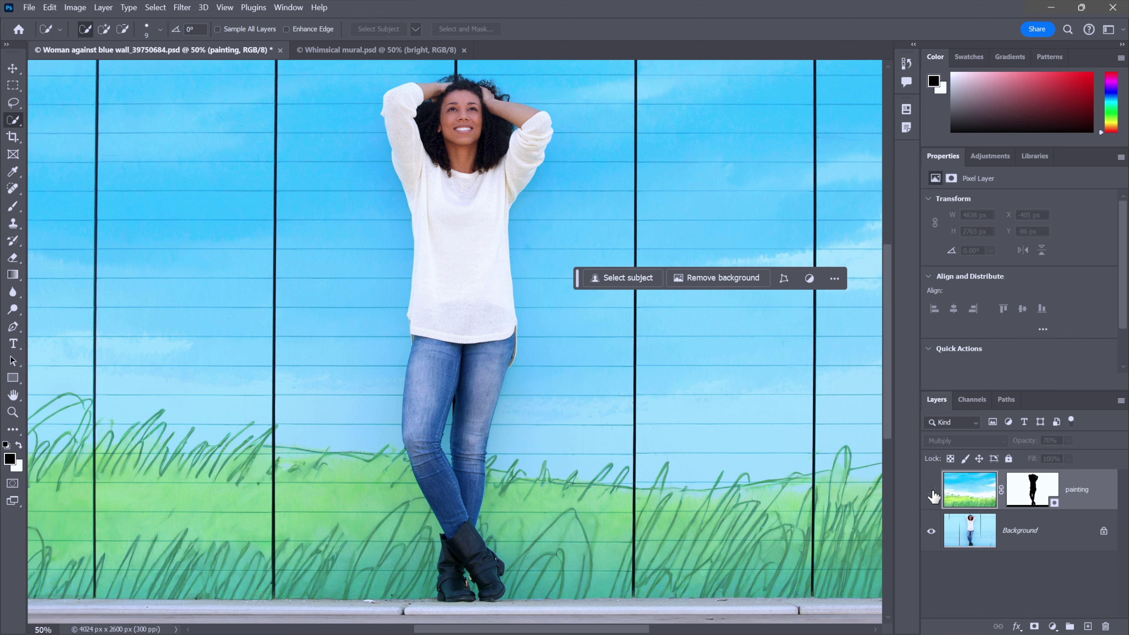
left_click(931, 491)
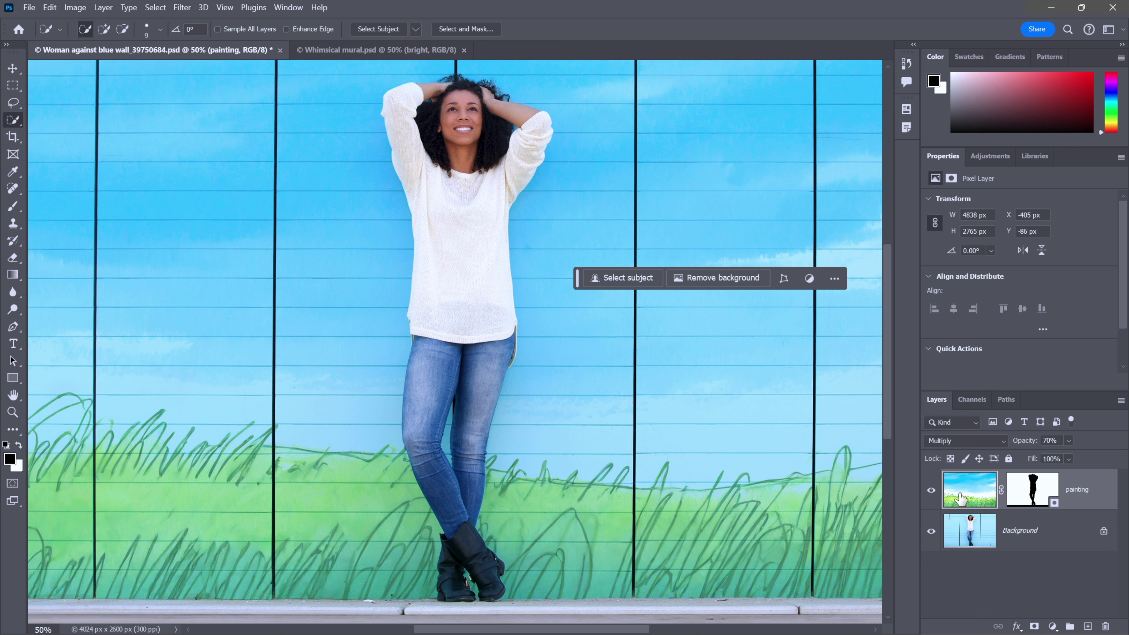
left_click_drag(959, 492, 954, 497)
left_click(323, 62)
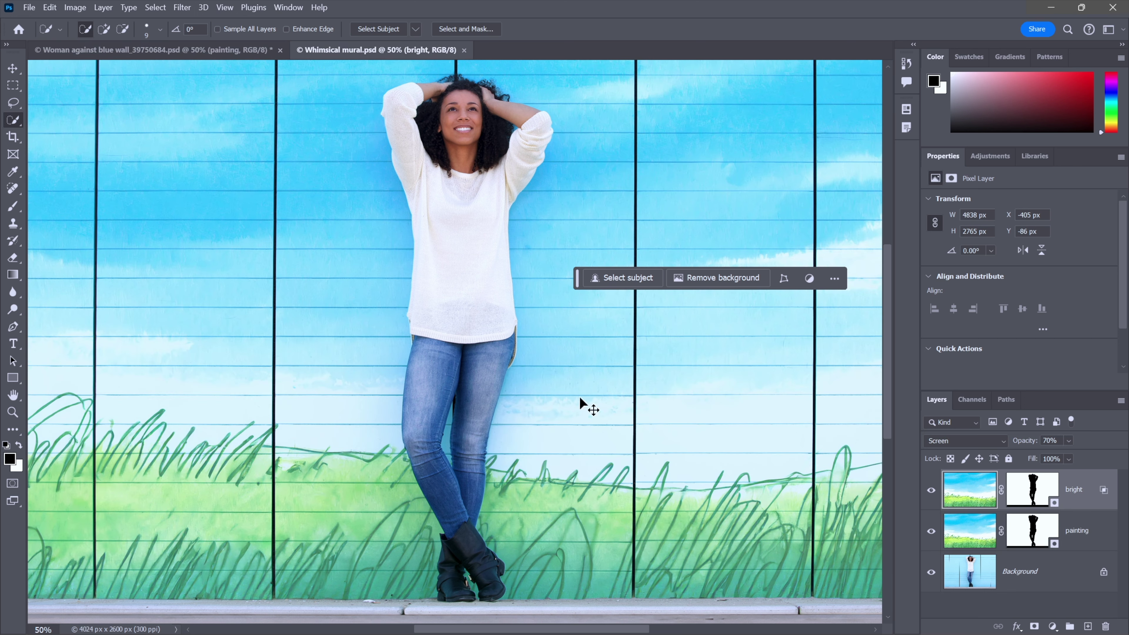
key("ctrl+Tab")
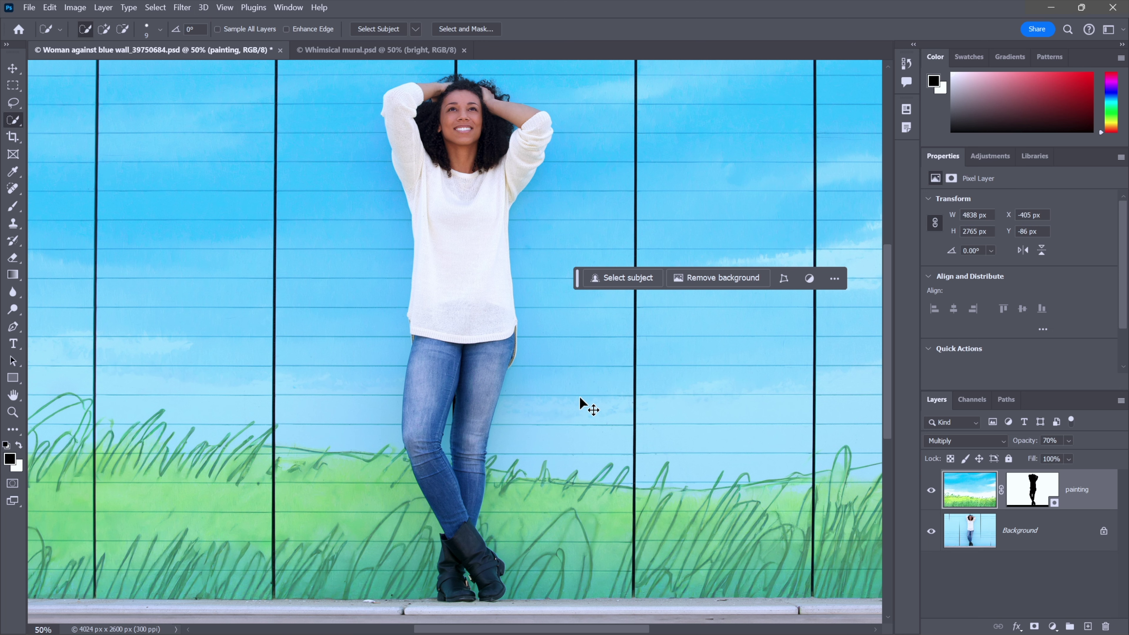
key("ctrl+Tab")
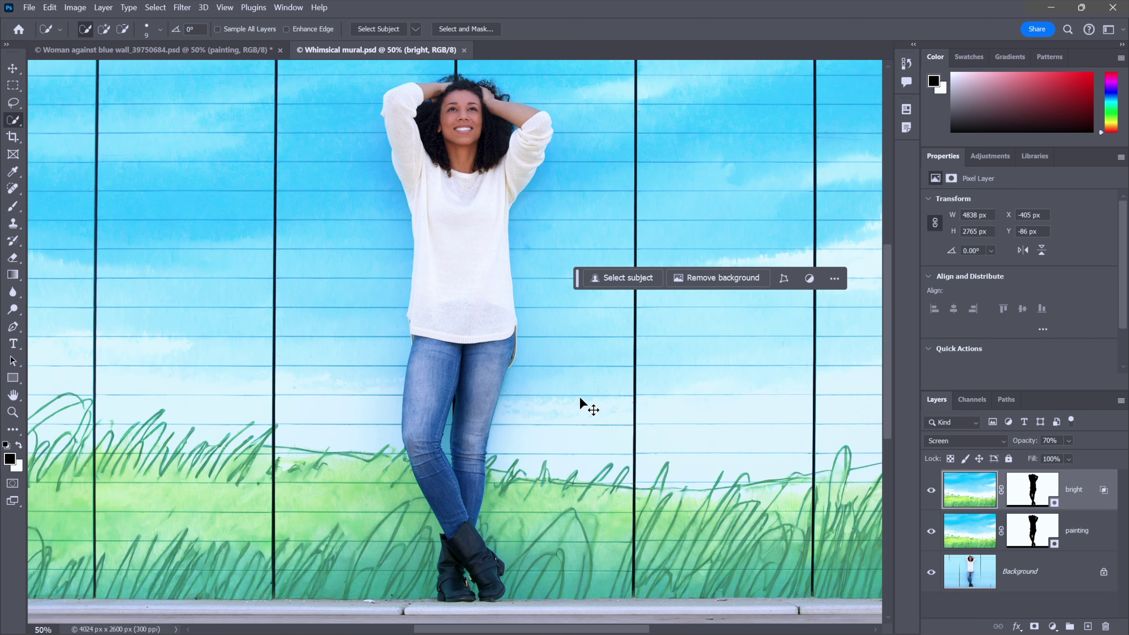
key("ctrl+Tab")
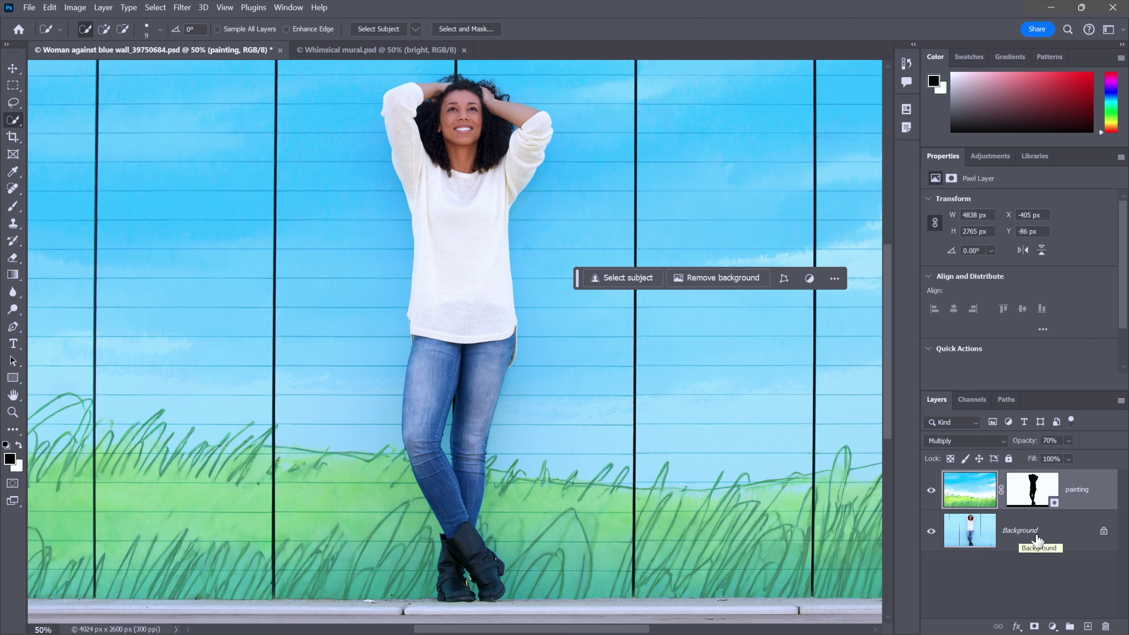
key("ctrl+j")
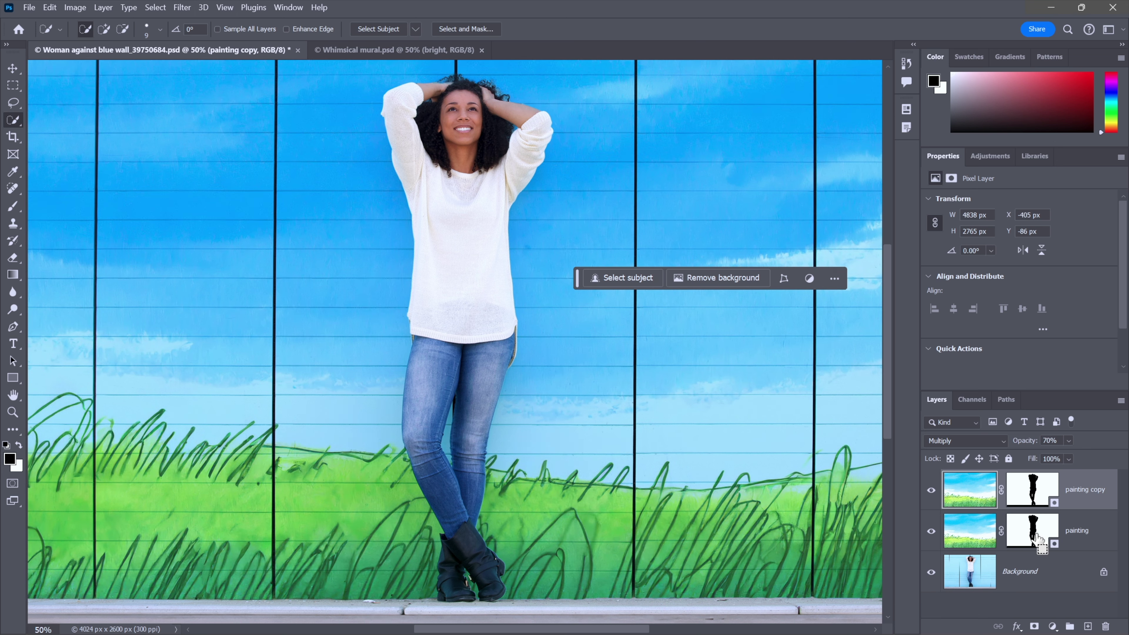
left_click_drag(1038, 539, 1037, 540)
key("Delete")
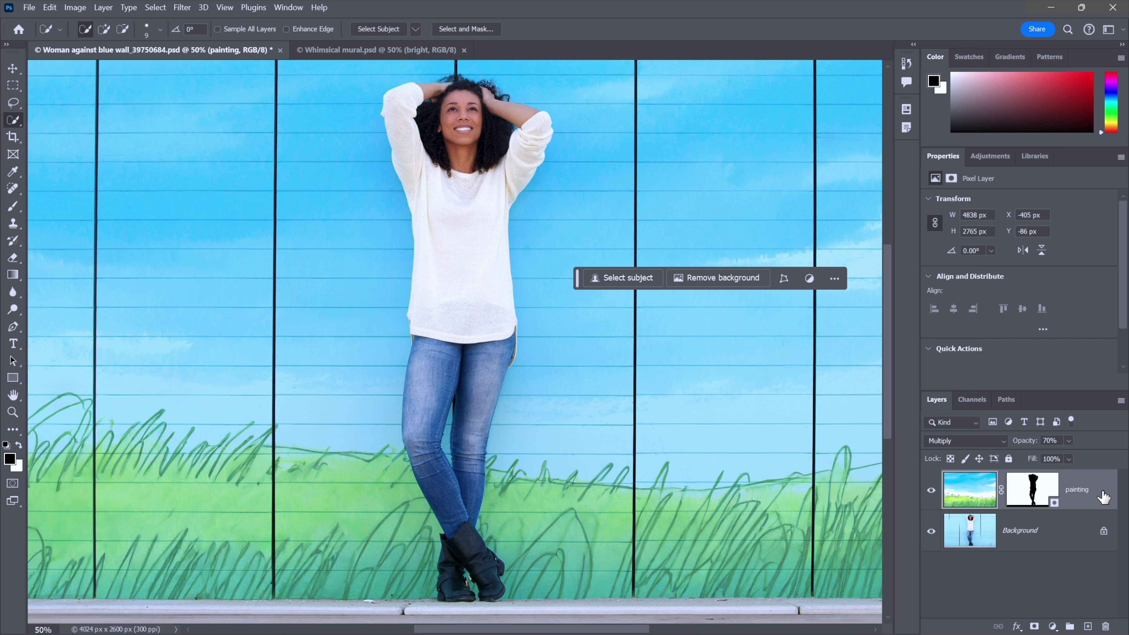
- Duplicate the painting layer with its mask under the name "clouds" and set the copy's blend mode to Screen
key("ctrl+alt+j")
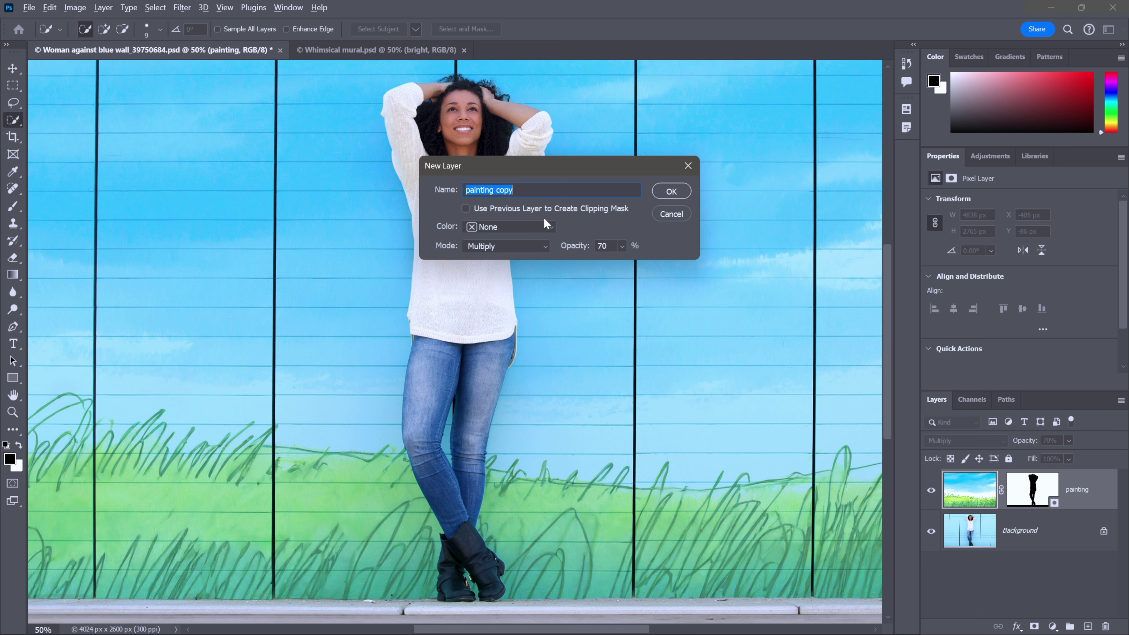
type("clouds")
left_click(671, 192)
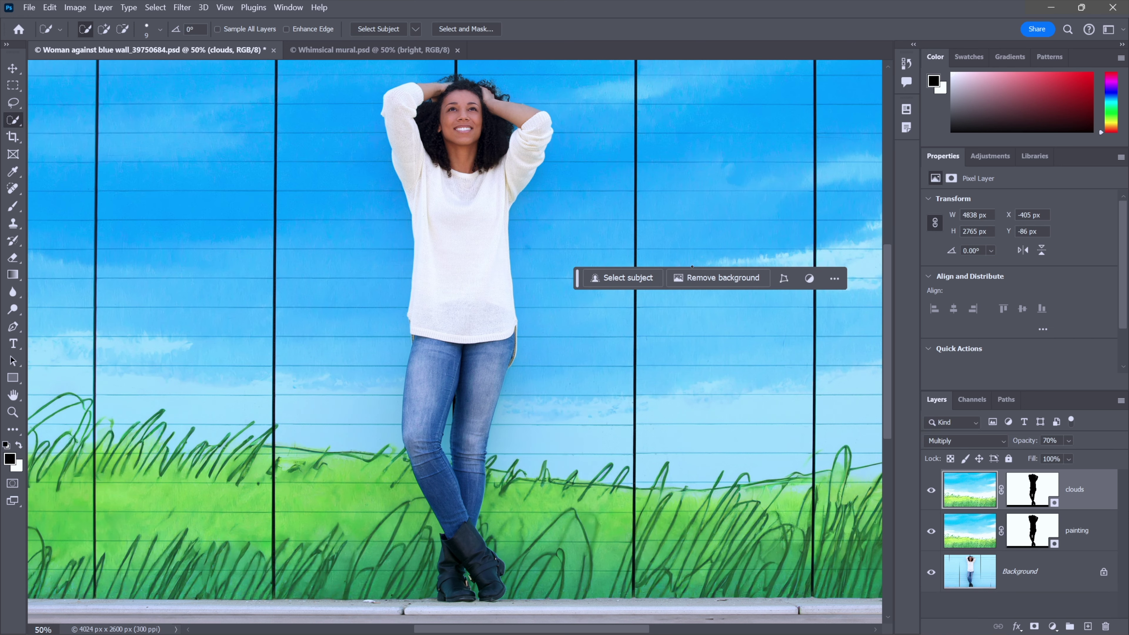
left_click(973, 440)
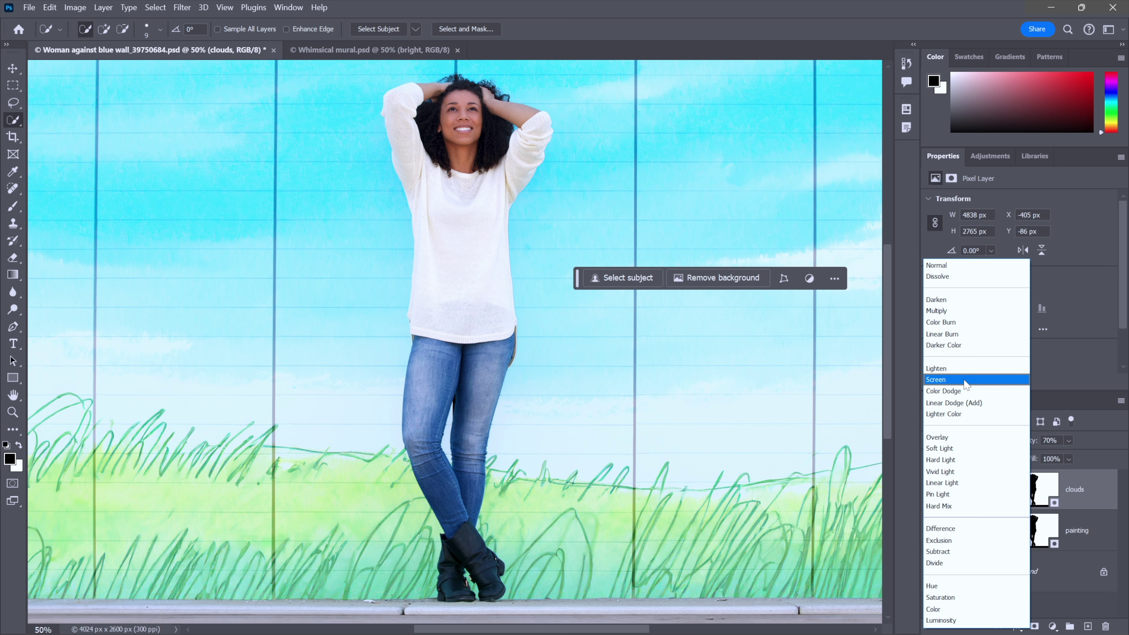
left_click(964, 380)
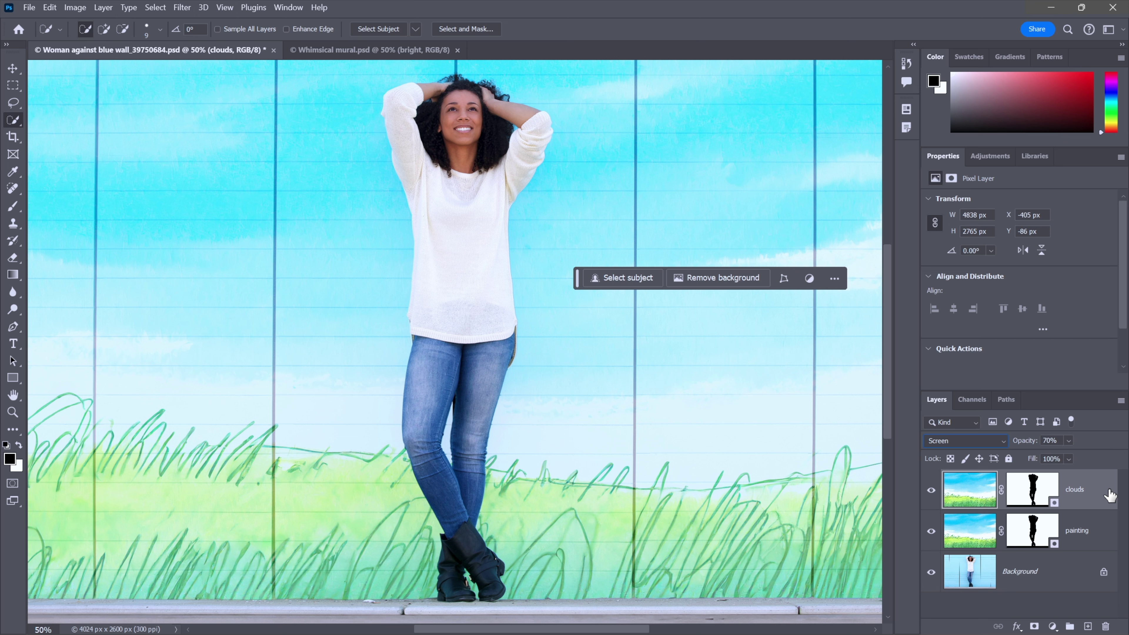
- Hide the clouds and painting layers to examine the bare blue wall, and show both layers again
left_click(931, 490)
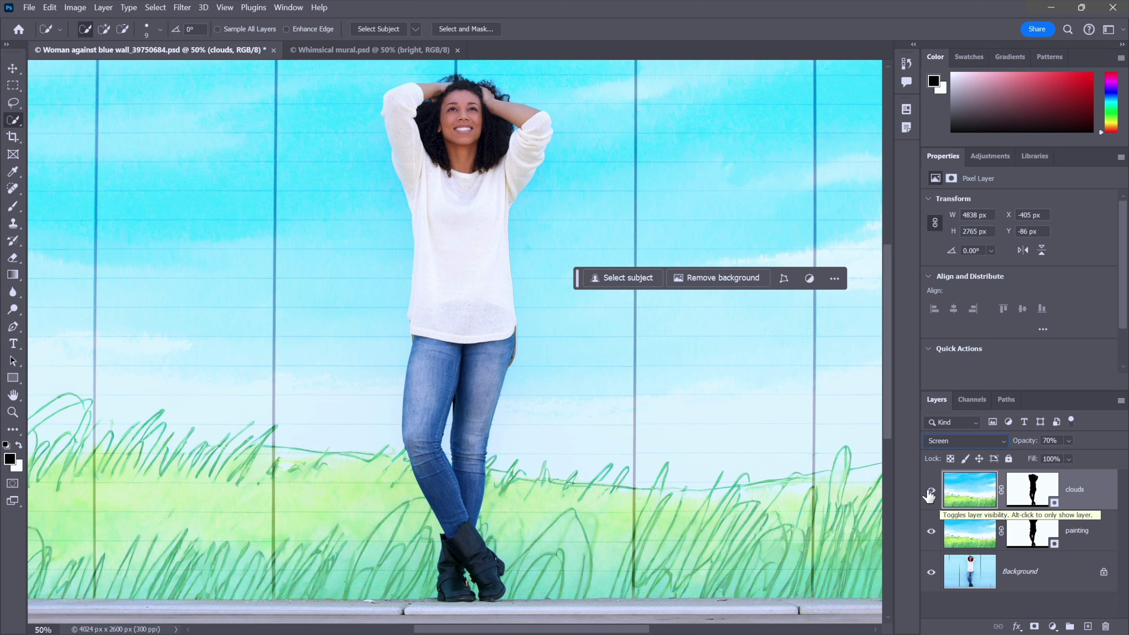
left_click(931, 531)
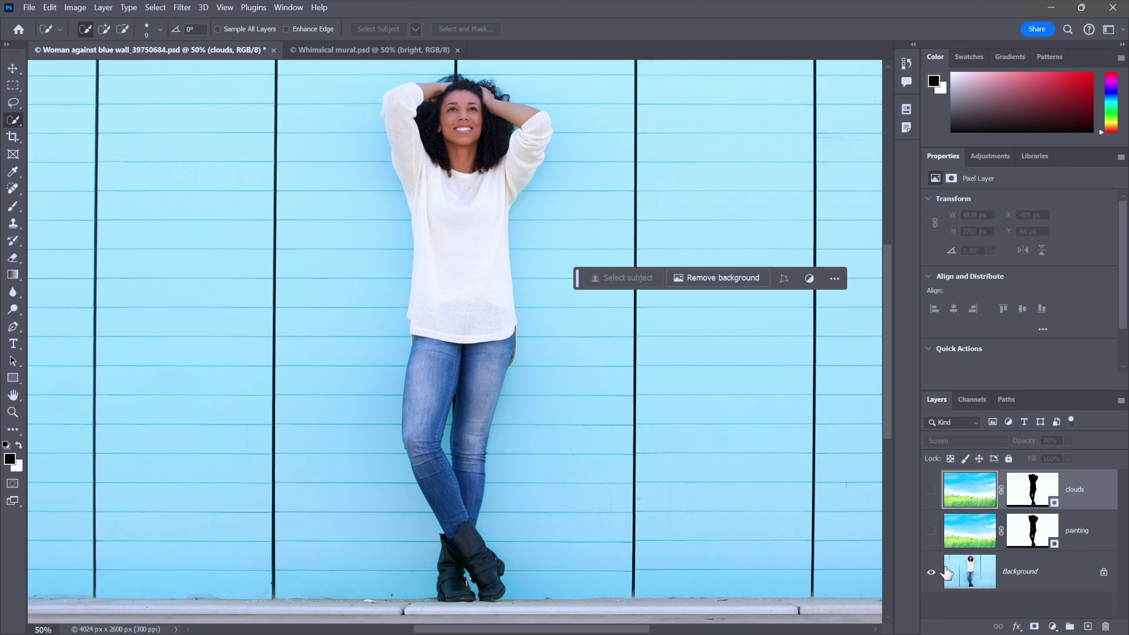
left_click(929, 533)
left_click(928, 494)
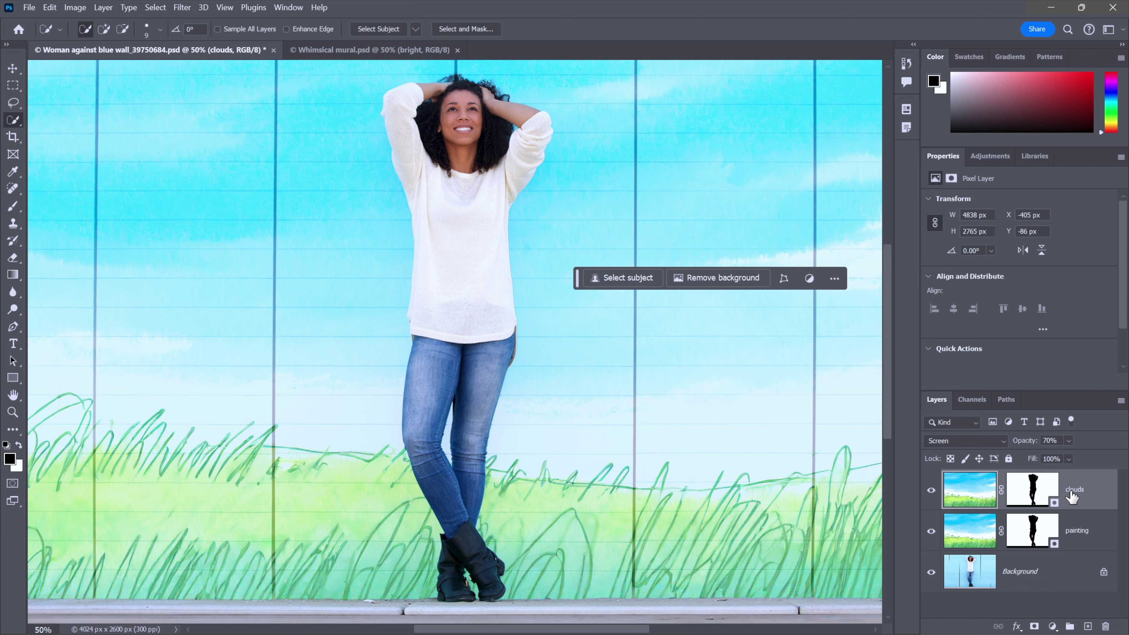
- In the clouds layer's Blend If options, raise the Underlying Layer's black threshold to 150 and split it to 150/198 for a smooth transition
double_click(1103, 496)
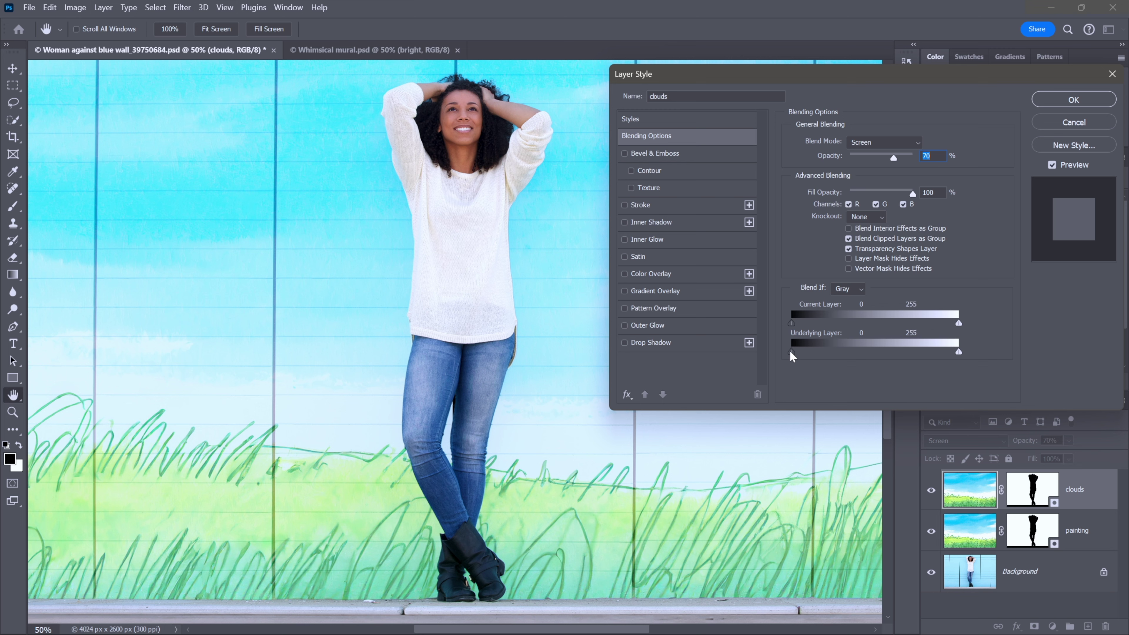
left_click_drag(790, 352, 889, 354)
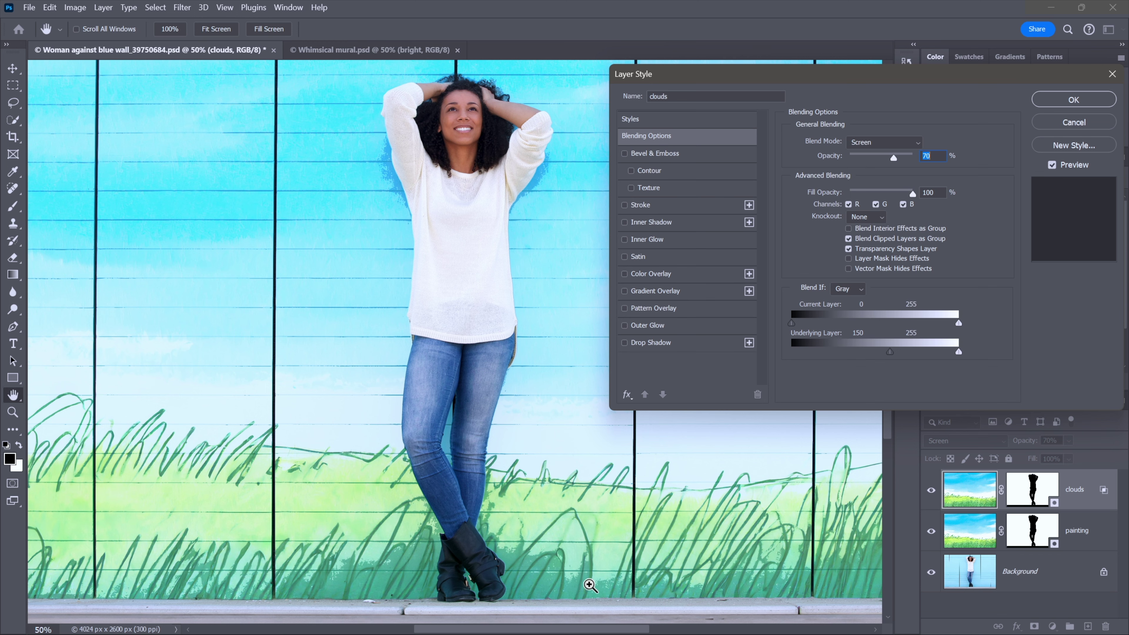
left_click(608, 587, "ctrl")
left_click(609, 587, "ctrl")
left_click(607, 587, "ctrl")
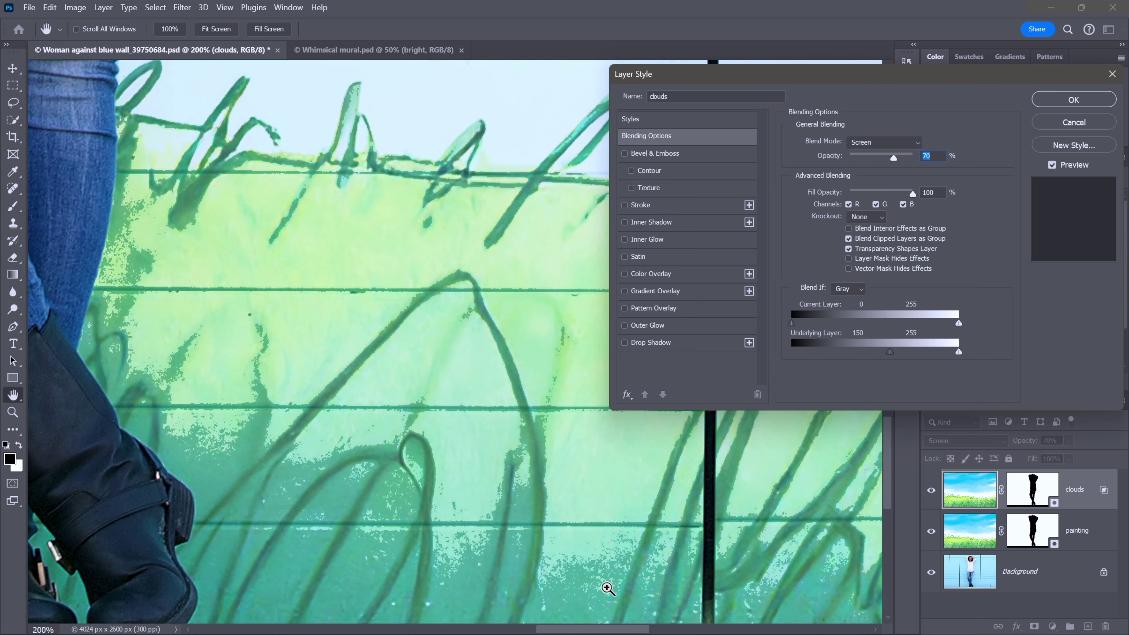
left_click(607, 590, "ctrl")
left_click_drag(607, 589, 485, 319)
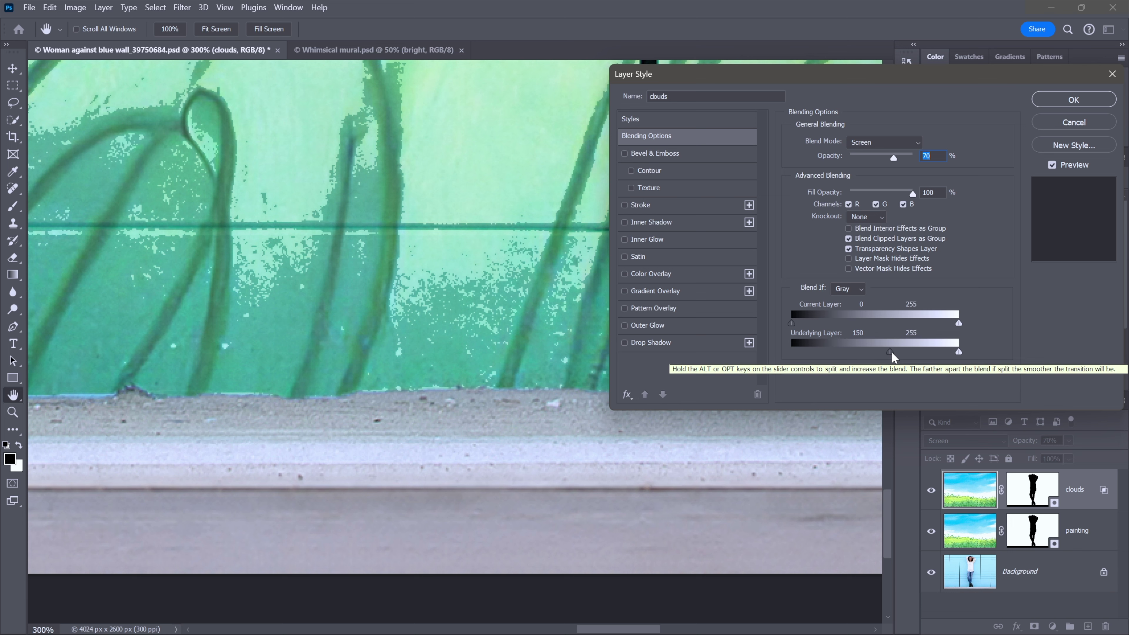
key("alt")
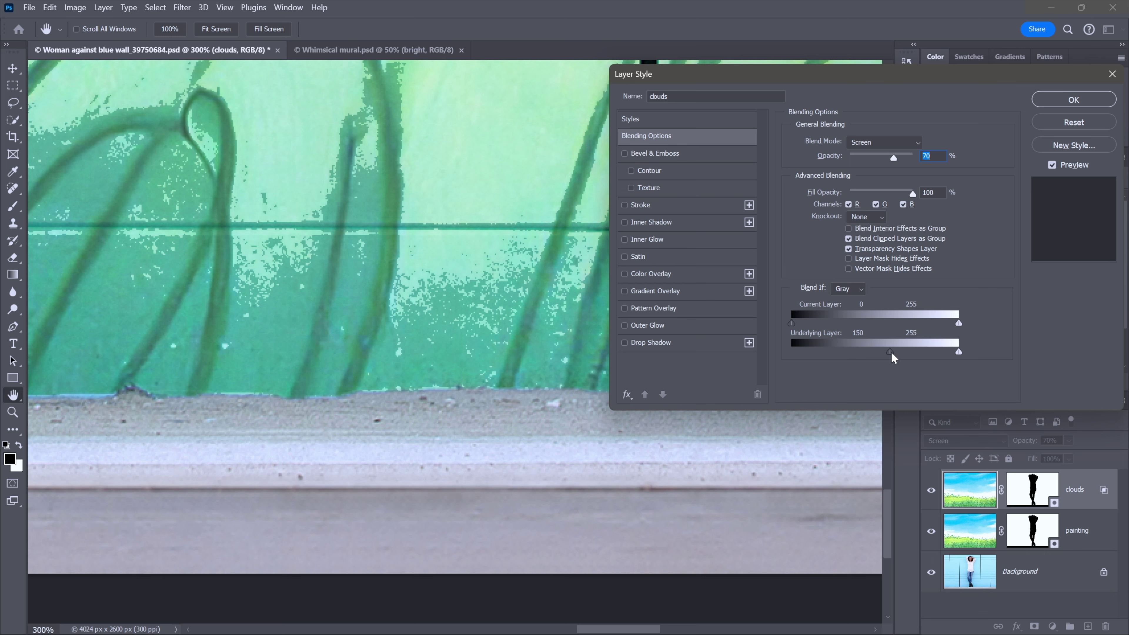
mouse_move(891, 351)
left_mouse_down()
mouse_move(920, 351)
mouse_move(900, 352)
left_mouse_up()
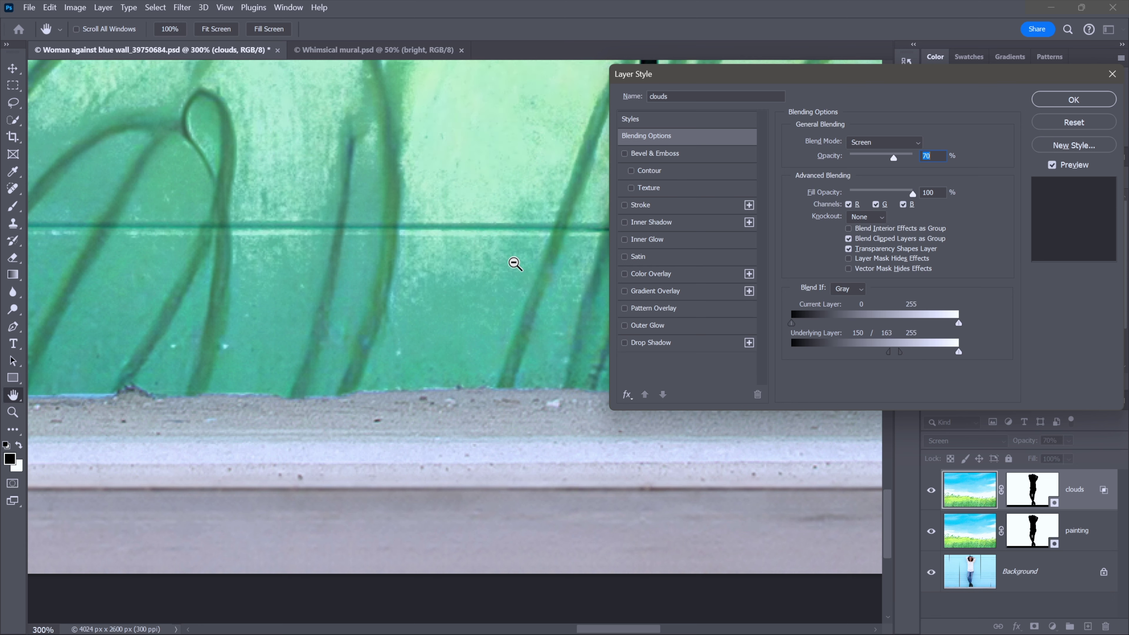
left_click_drag(900, 351, 921, 352)
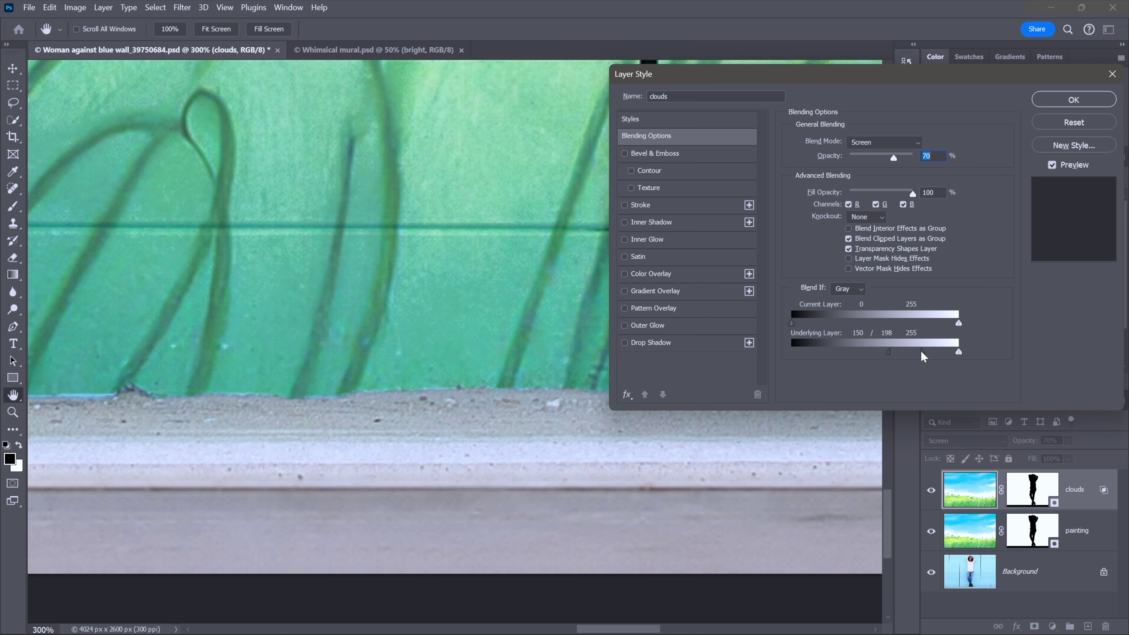